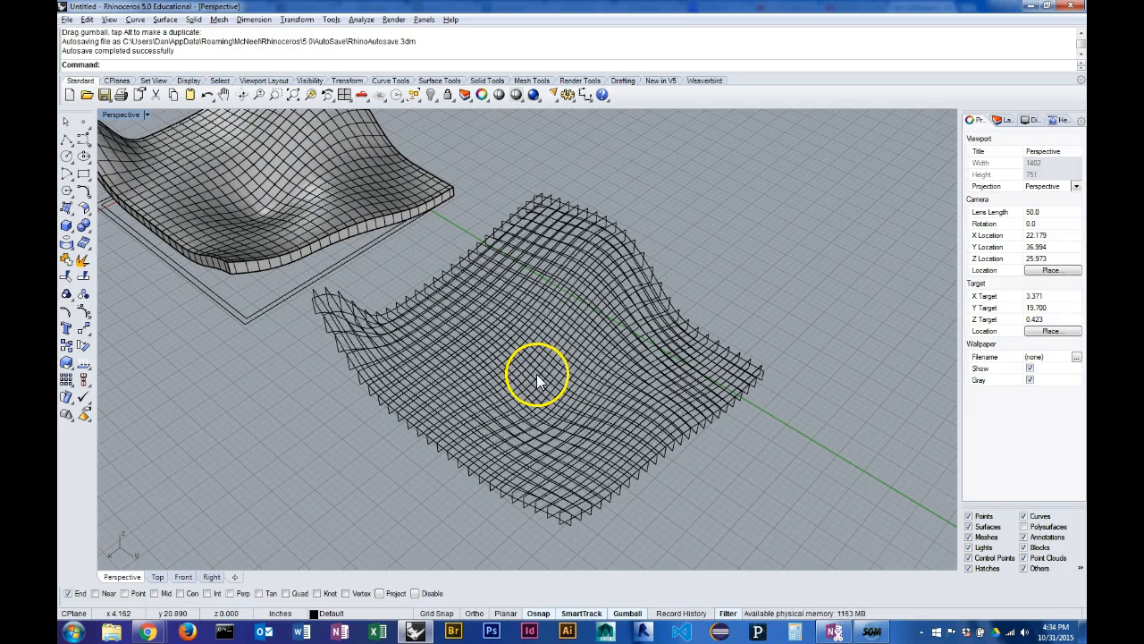
- Compare the contour curve groups on the solid model and the copied rib grid by highlighting each direction's set
shift+right_drag(542, 377, 508, 353)
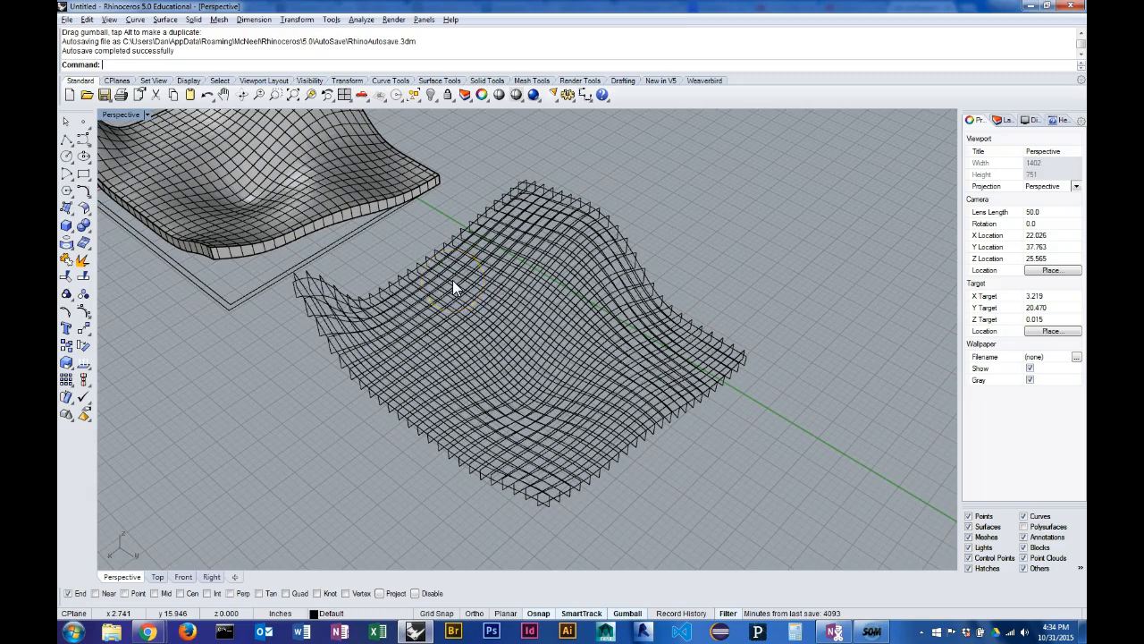
right_drag(469, 305, 525, 316)
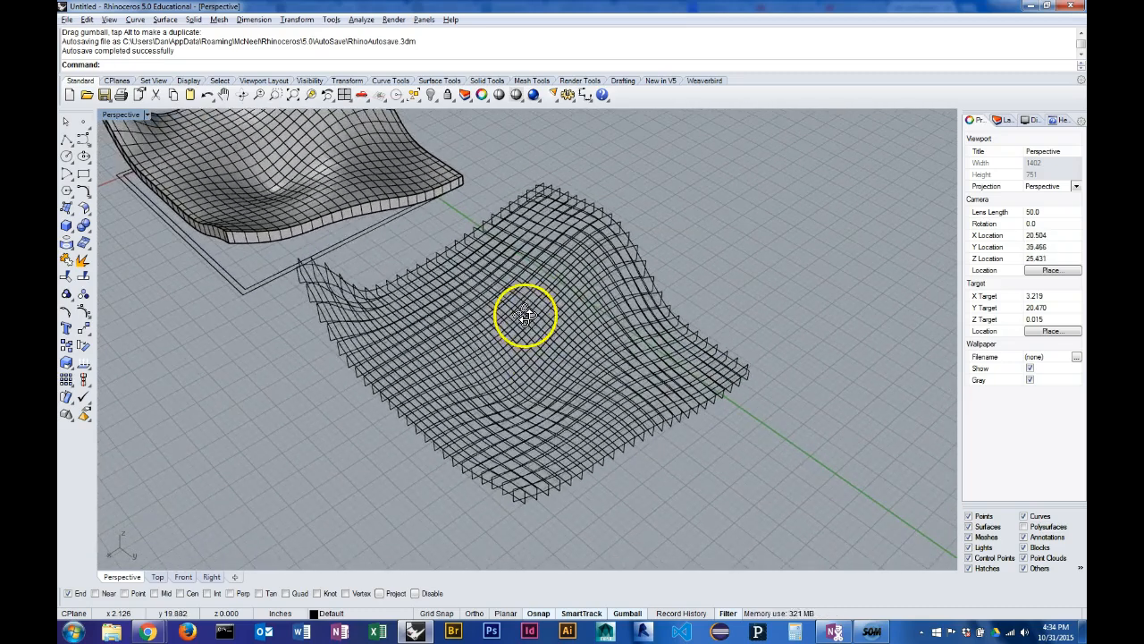
click(258, 237)
shift+right_drag(307, 247, 432, 345)
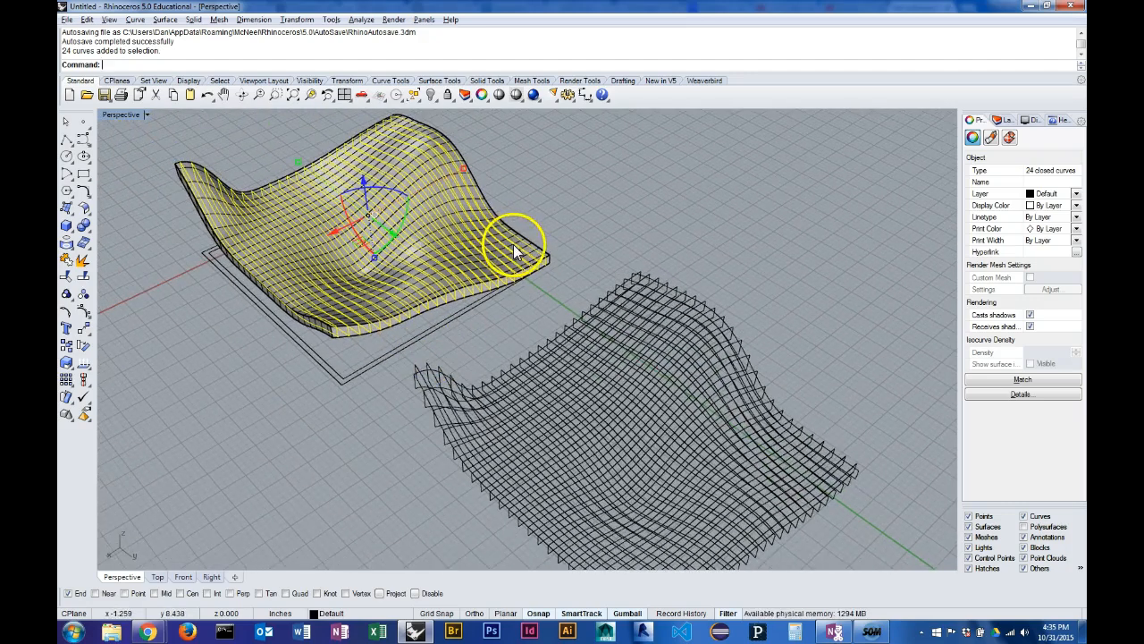
shift+right_drag(582, 266, 392, 306)
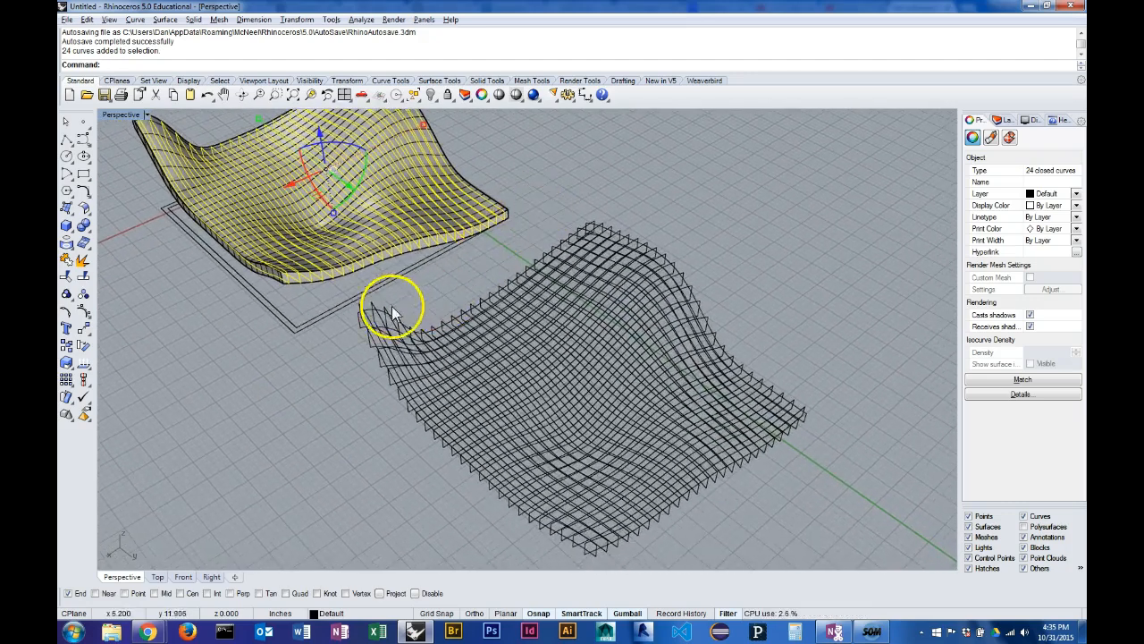
click(387, 368)
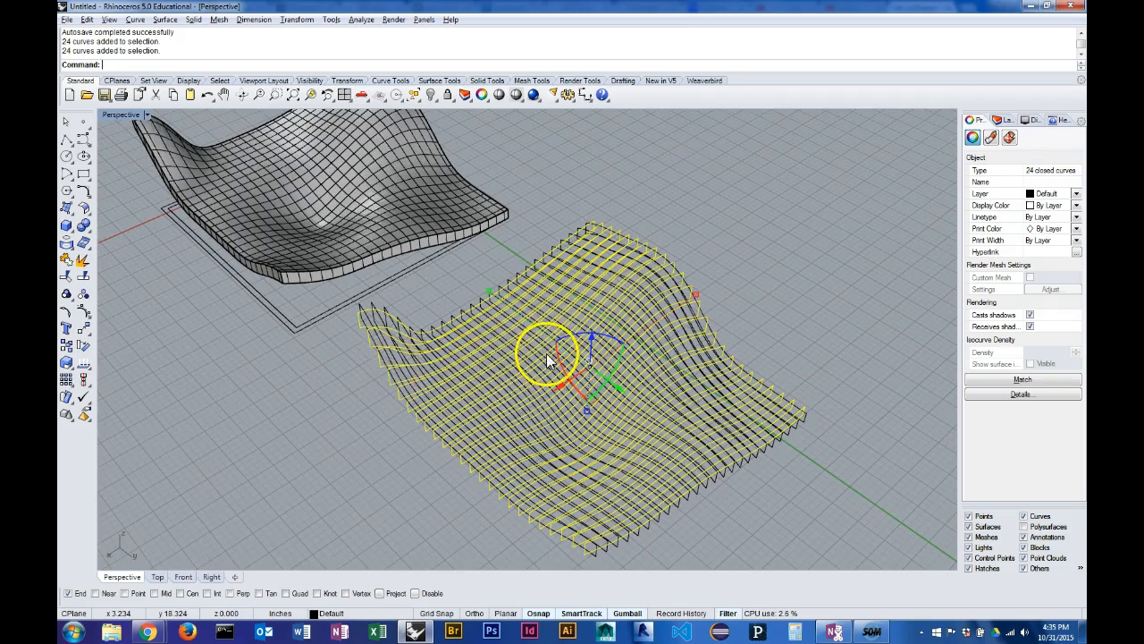
right_drag(547, 354, 552, 368)
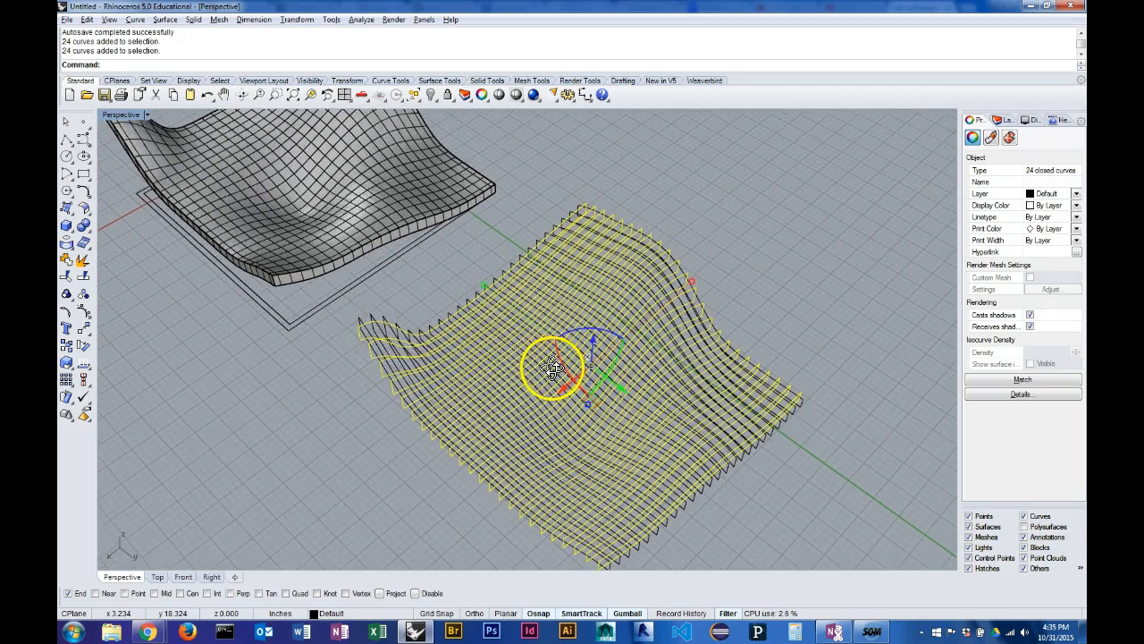
click(370, 315)
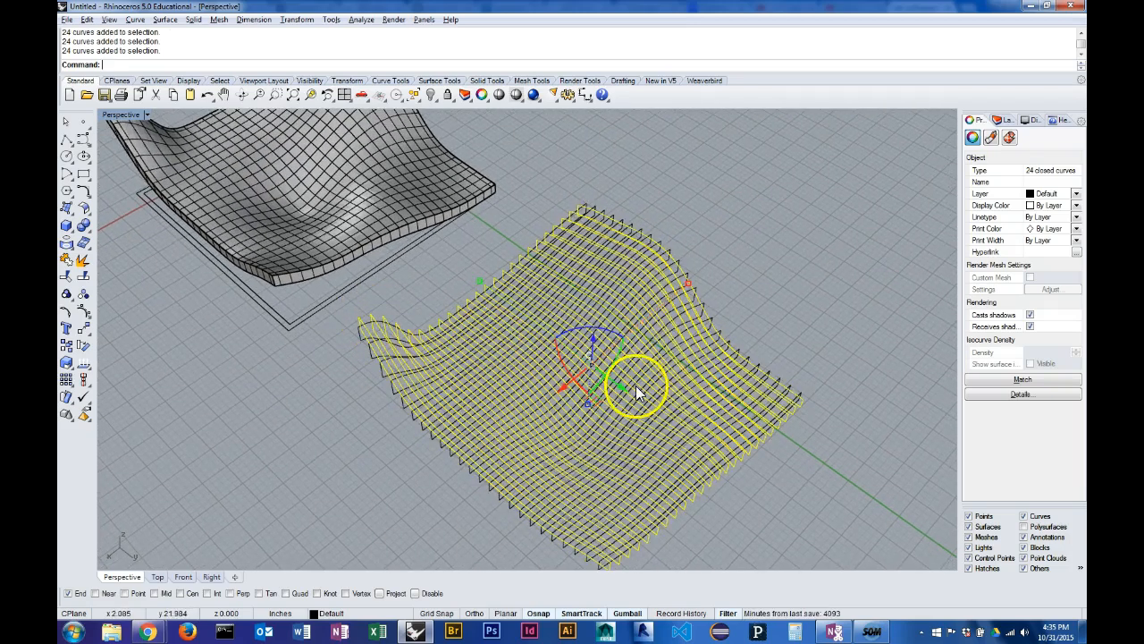
- Inspect the highlighted rib group of the copied grid up close from several angles and clear the selection
shift+right_drag(690, 386, 640, 326)
right_drag(563, 398, 657, 394)
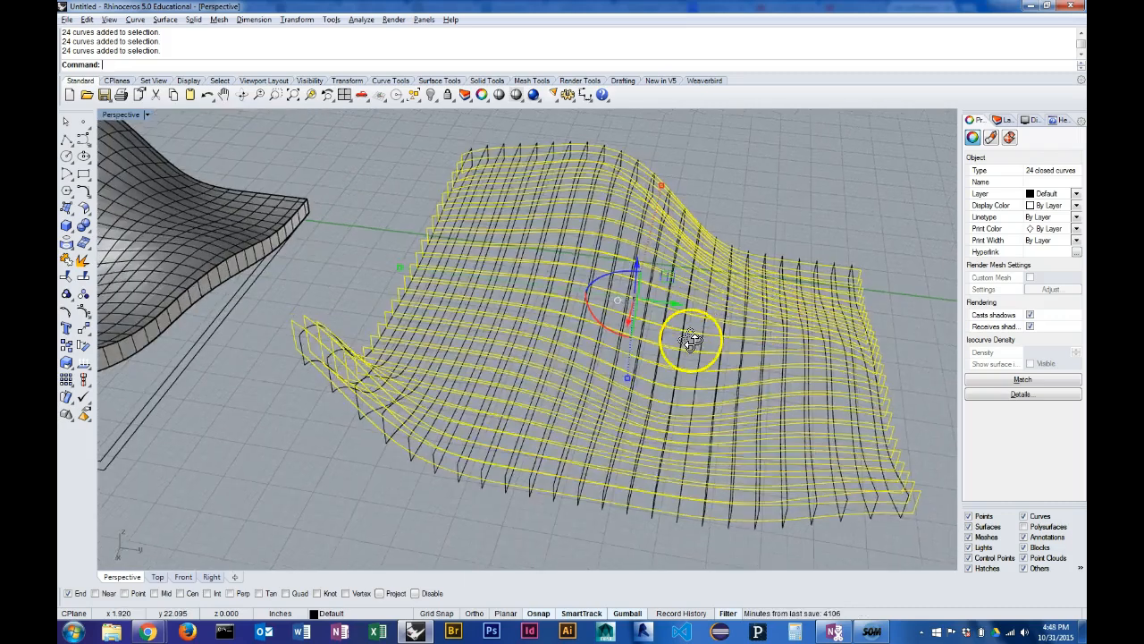
right_drag(685, 339, 647, 325)
right_drag(278, 381, 293, 315)
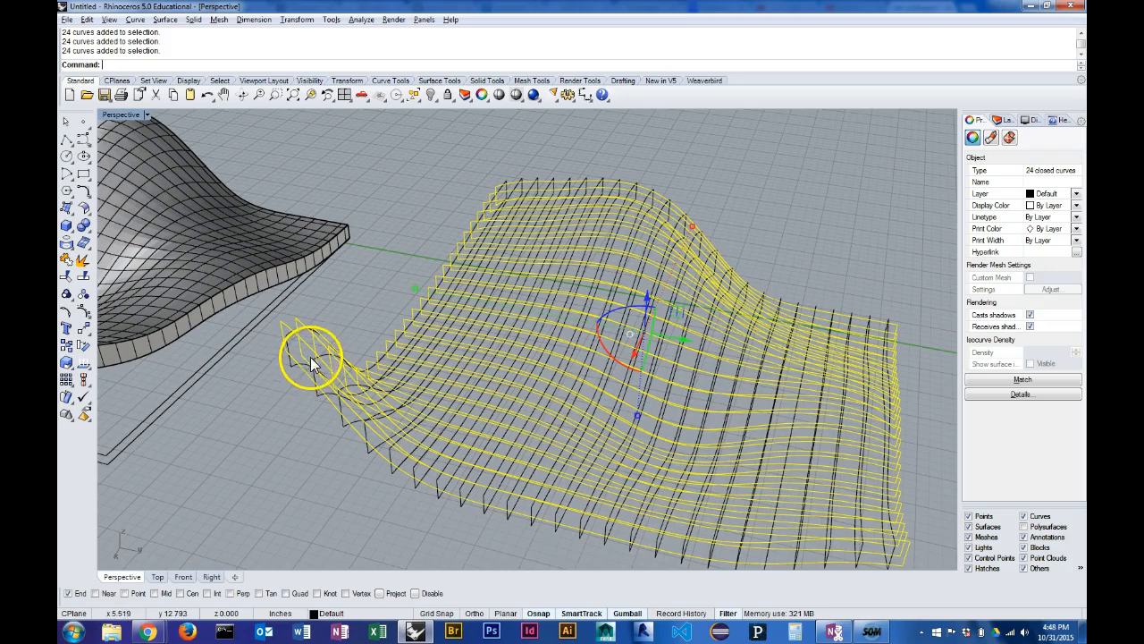
click(345, 299)
right_drag(435, 306, 395, 336)
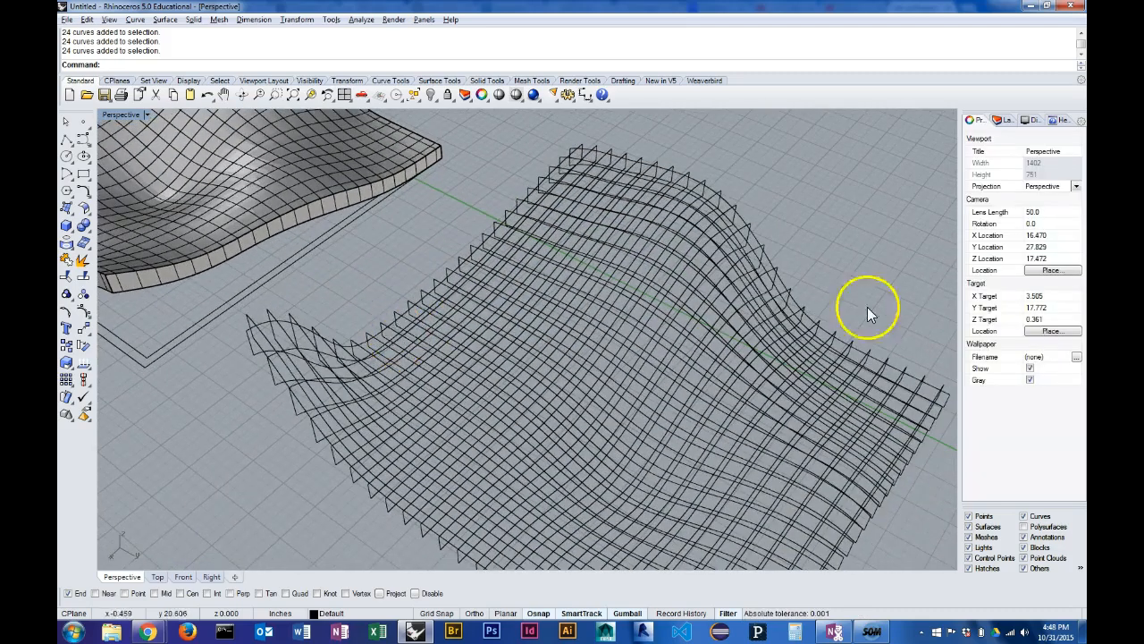
scroll(761, 332, down, 2)
shift+right_drag(760, 331, 631, 289)
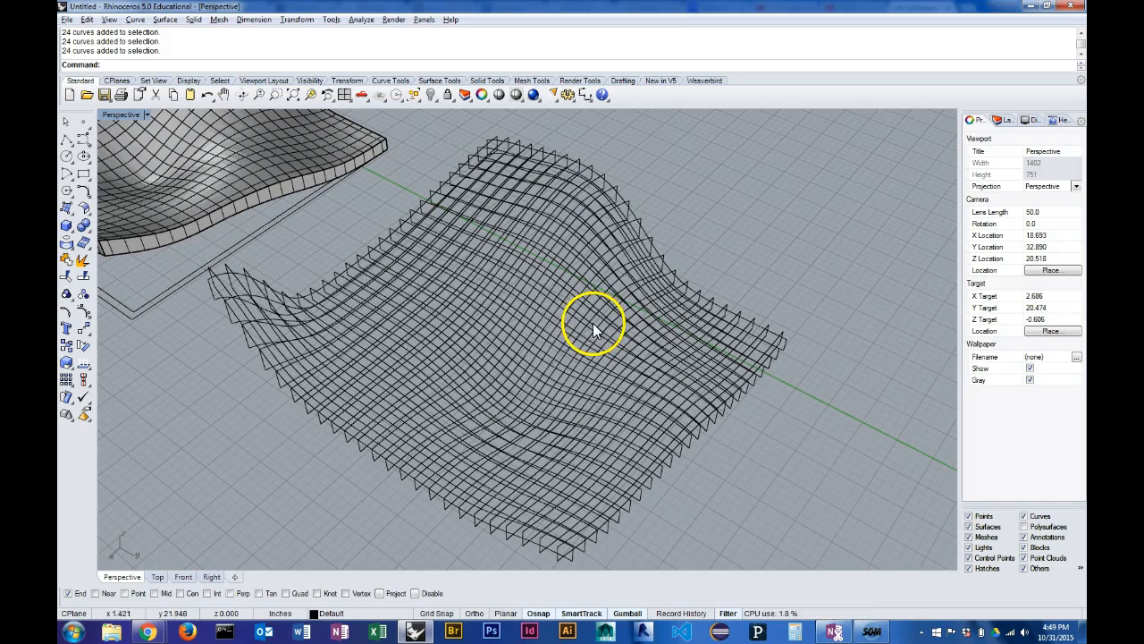
scroll(664, 327, down, 1)
scroll(572, 347, down, 1)
mouse_move(572, 347)
right_down()
mouse_move(587, 340)
mouse_move(545, 365)
mouse_move(581, 365)
right_up()
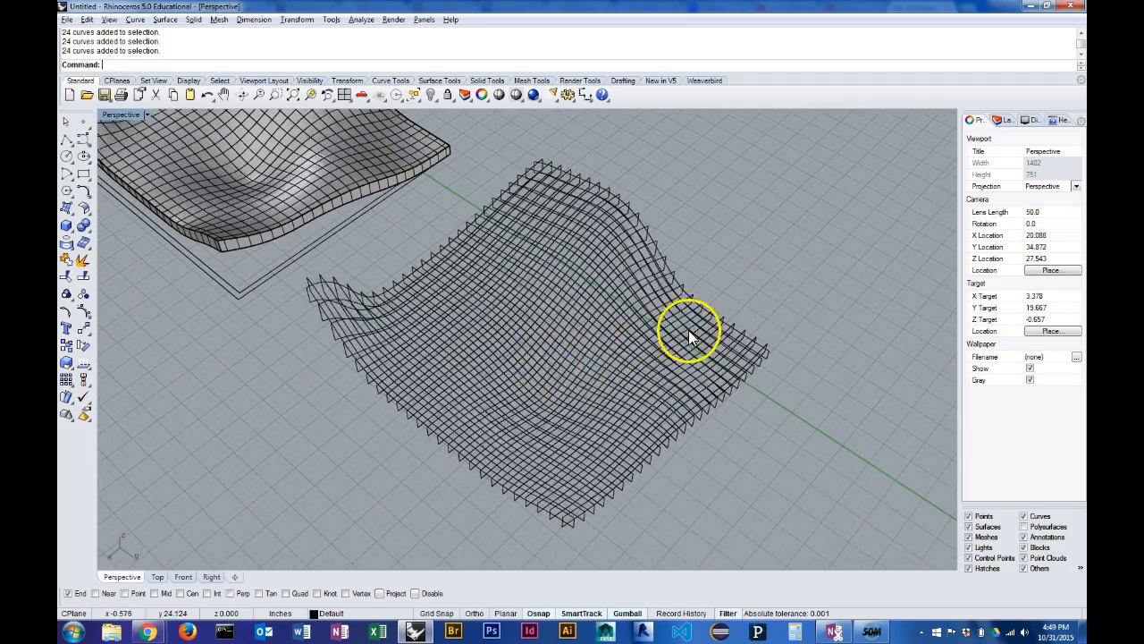
mouse_move(638, 327)
right_down()
mouse_move(600, 334)
mouse_move(595, 302)
mouse_move(618, 268)
mouse_move(633, 309)
right_up()
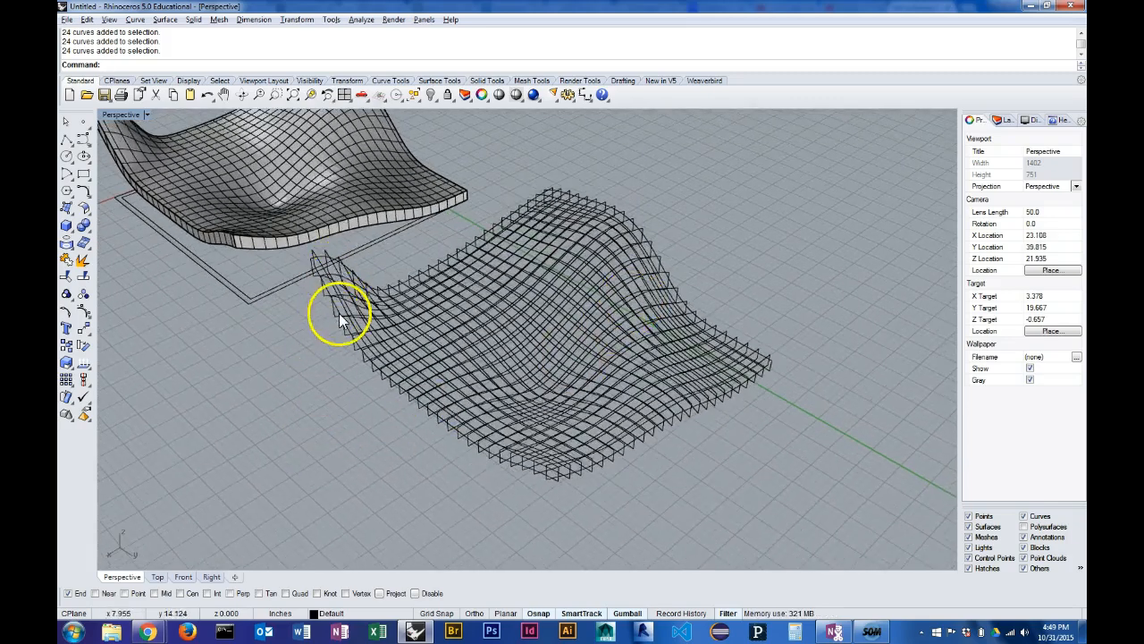
right_drag(429, 301, 492, 340)
right_drag(509, 398, 421, 334)
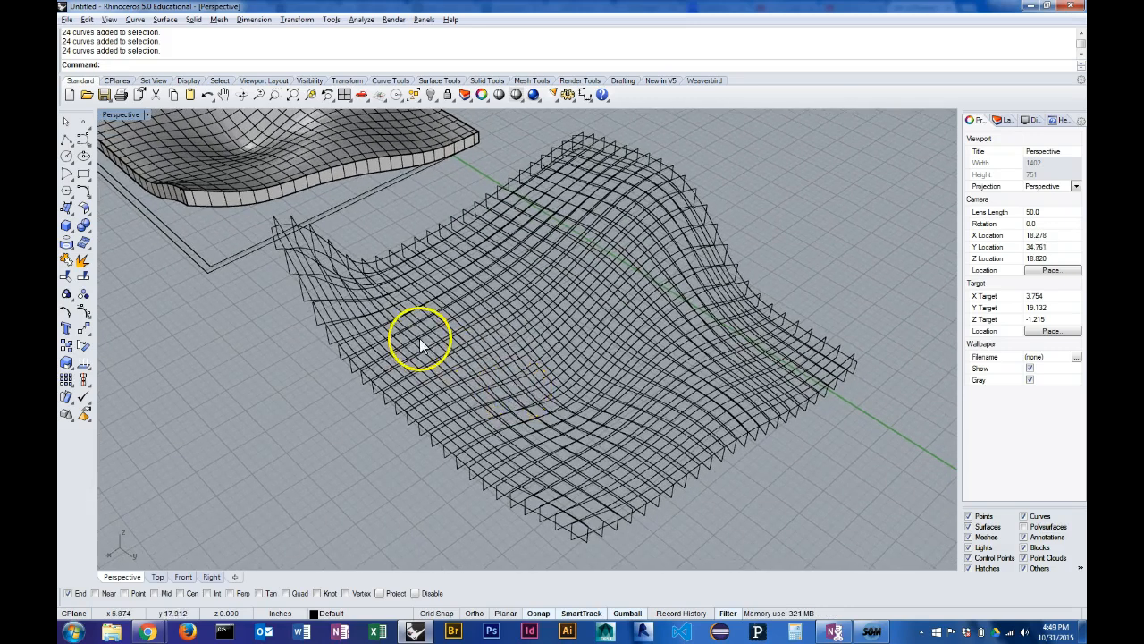
- Fill the copied grid's grouped closed rib curves with planar surfaces using PlanarSrf
click(313, 230)
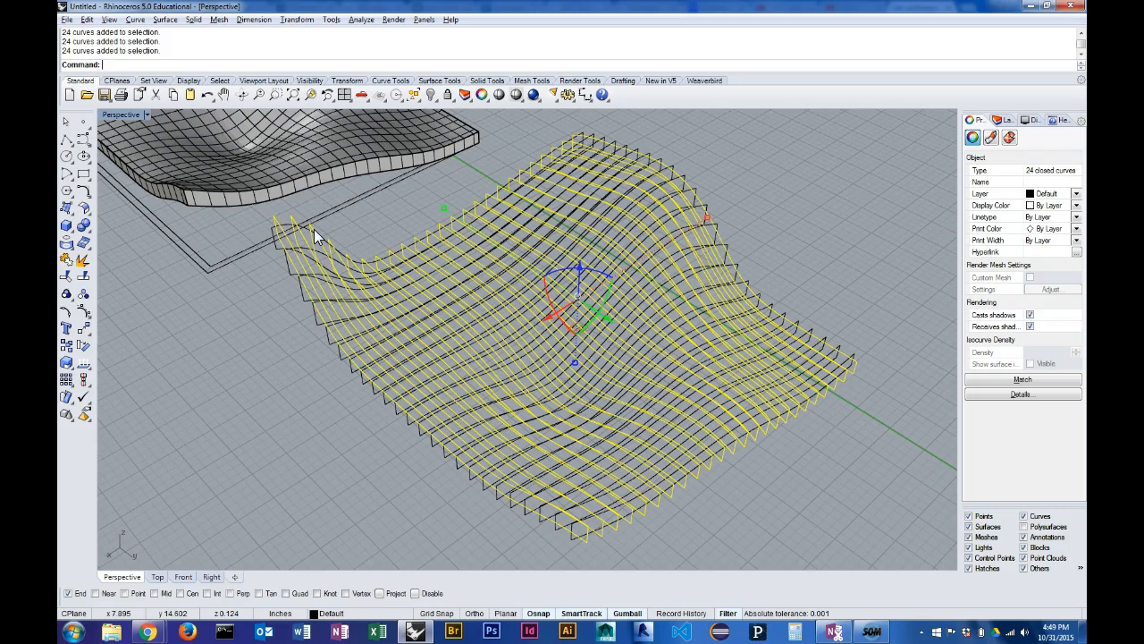
text(PlanarSrf)
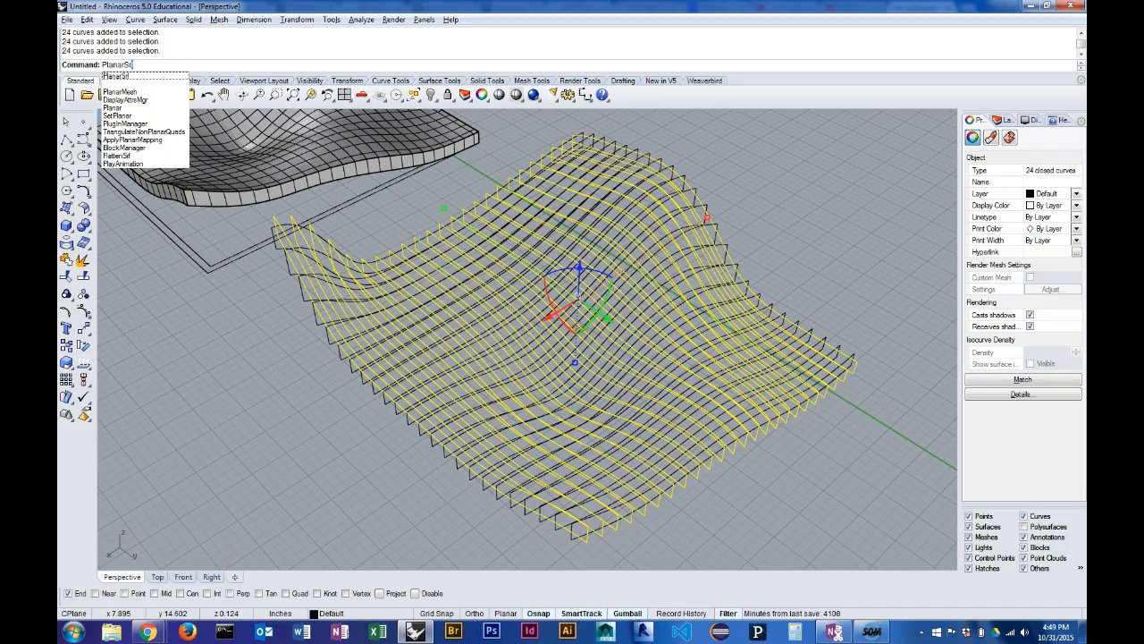
key(Return)
scroll(314, 229, up, 1)
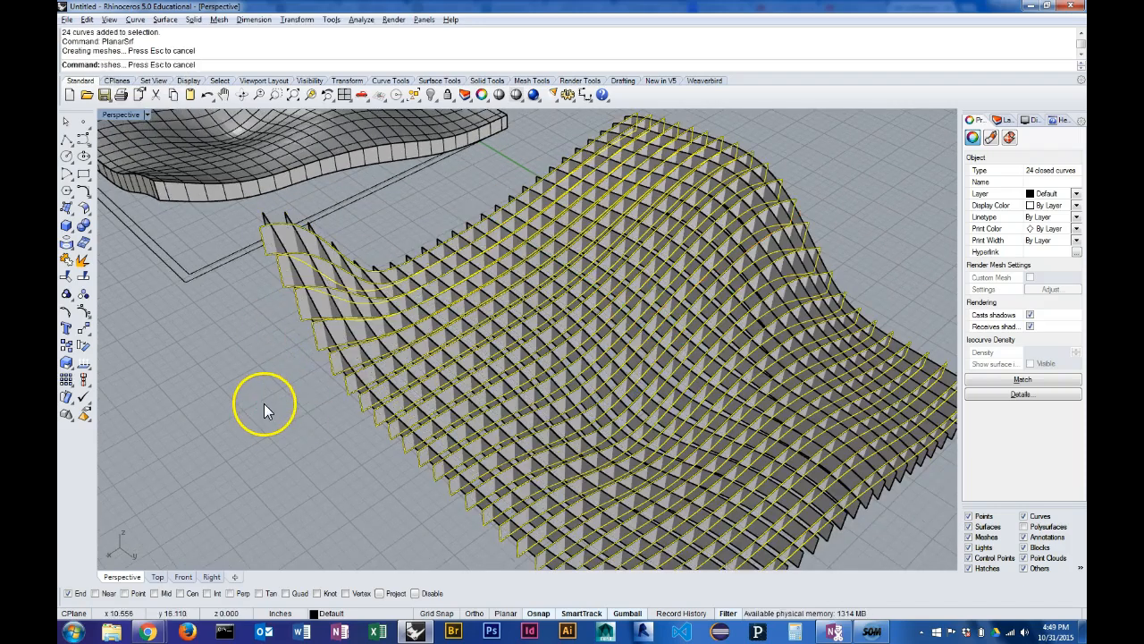
click(844, 190)
right_drag(844, 189, 837, 214)
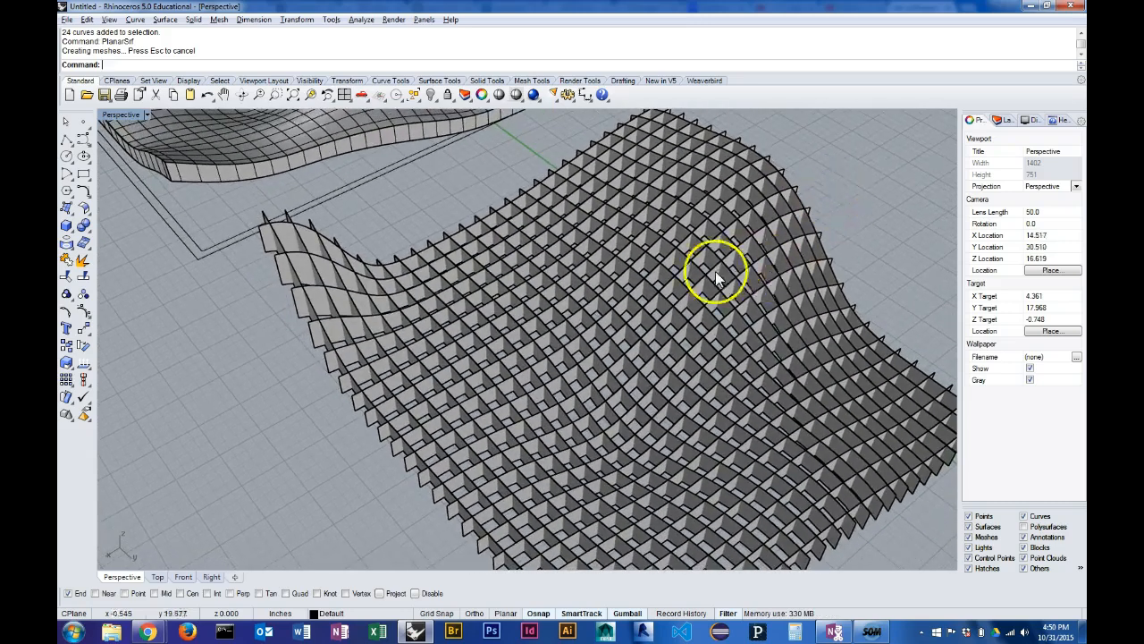
- Inspect the surfaced ribs and check that the front rib can be picked either as a surface or as its curve group
right_drag(715, 271, 638, 247)
right_drag(646, 349, 666, 320)
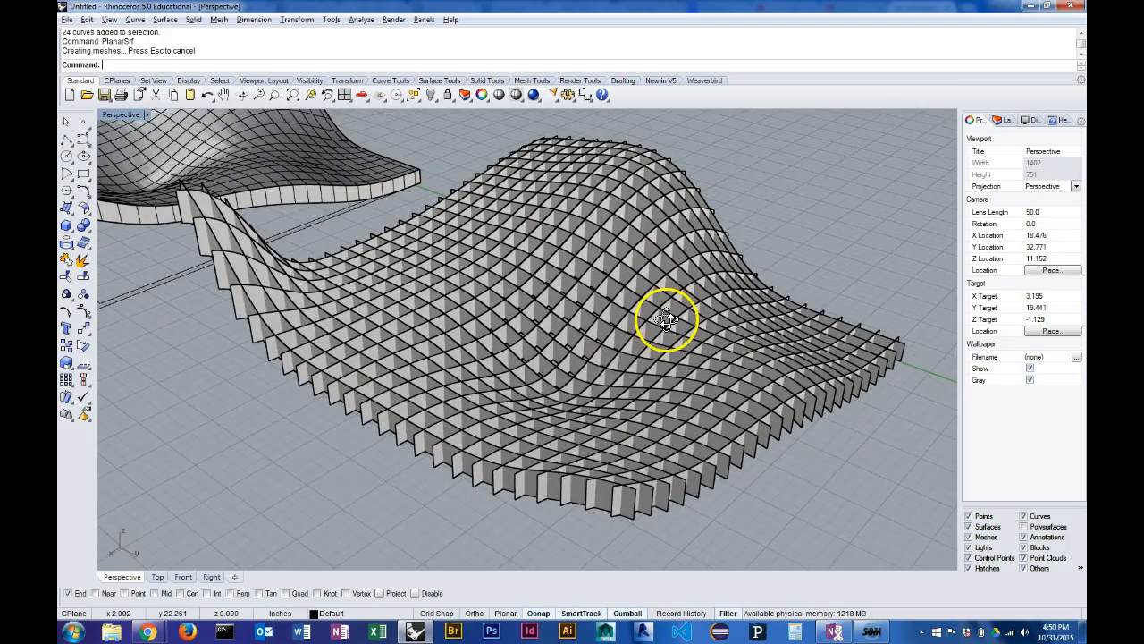
mouse_move(552, 450)
right_down()
mouse_move(583, 457)
mouse_move(567, 521)
mouse_move(544, 416)
mouse_move(536, 459)
mouse_move(549, 452)
right_up()
right_drag(608, 474, 611, 418)
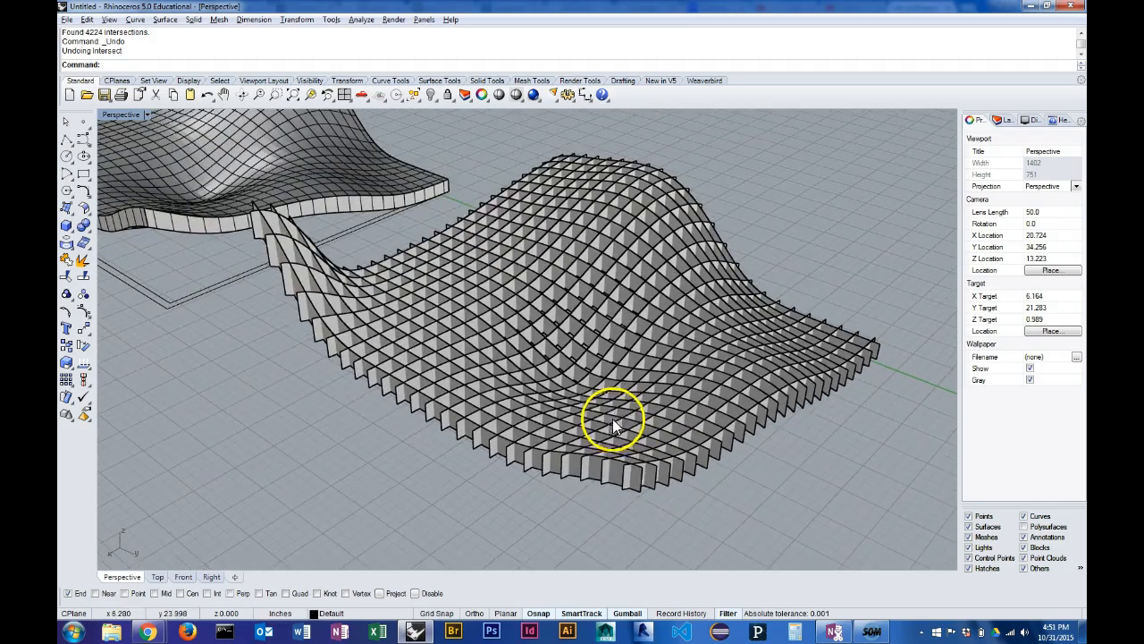
shift+right_drag(578, 291, 503, 347)
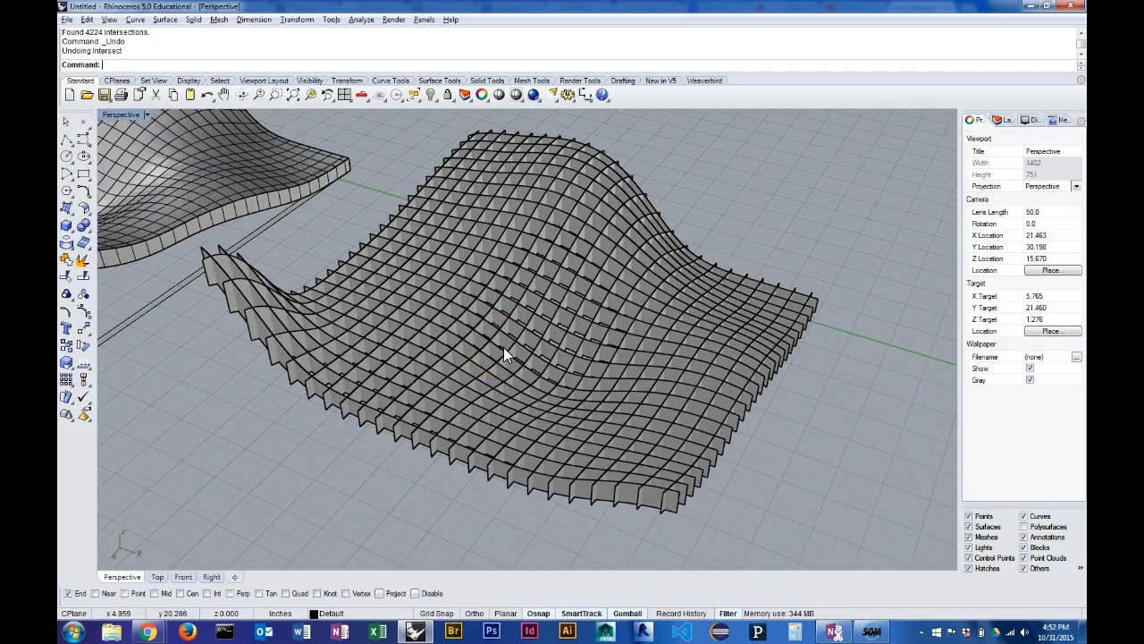
click(487, 455)
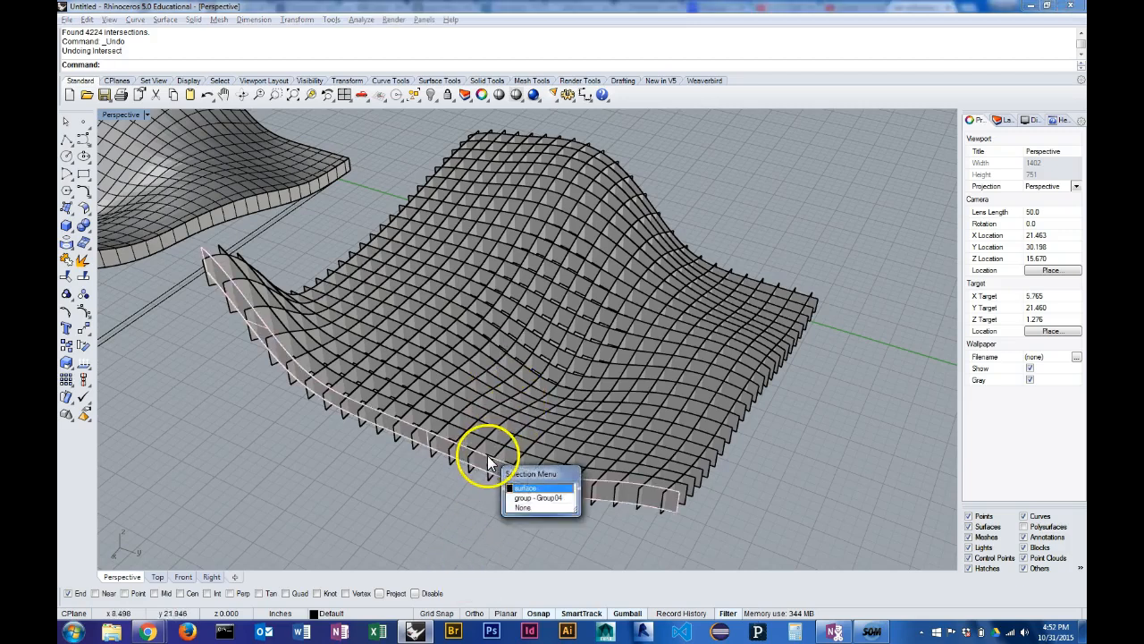
click(549, 497)
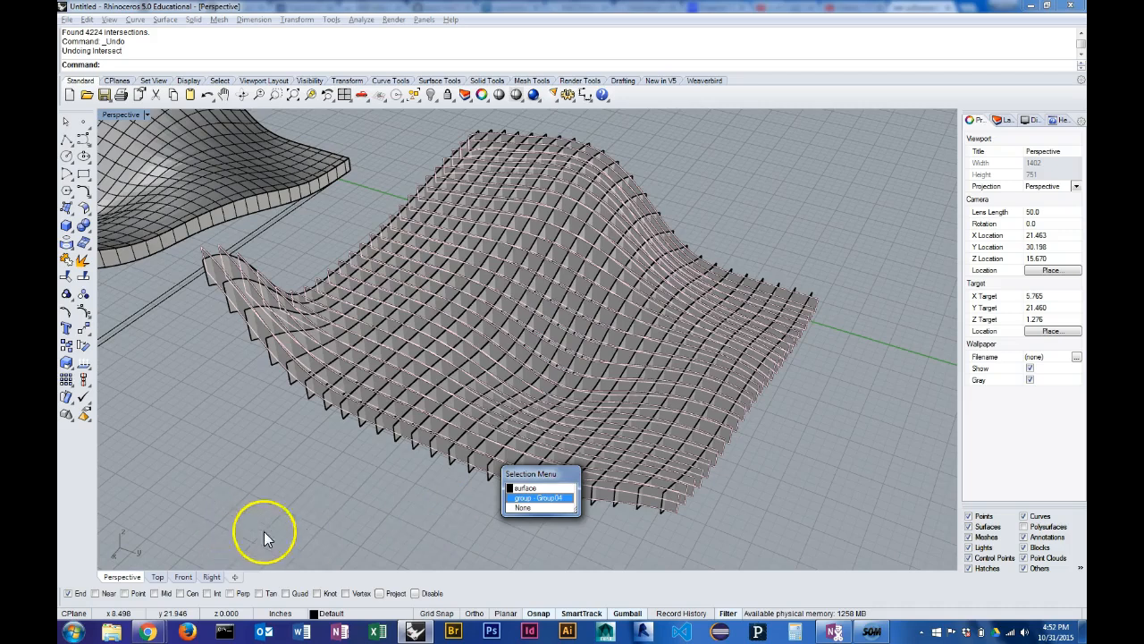
click(393, 484)
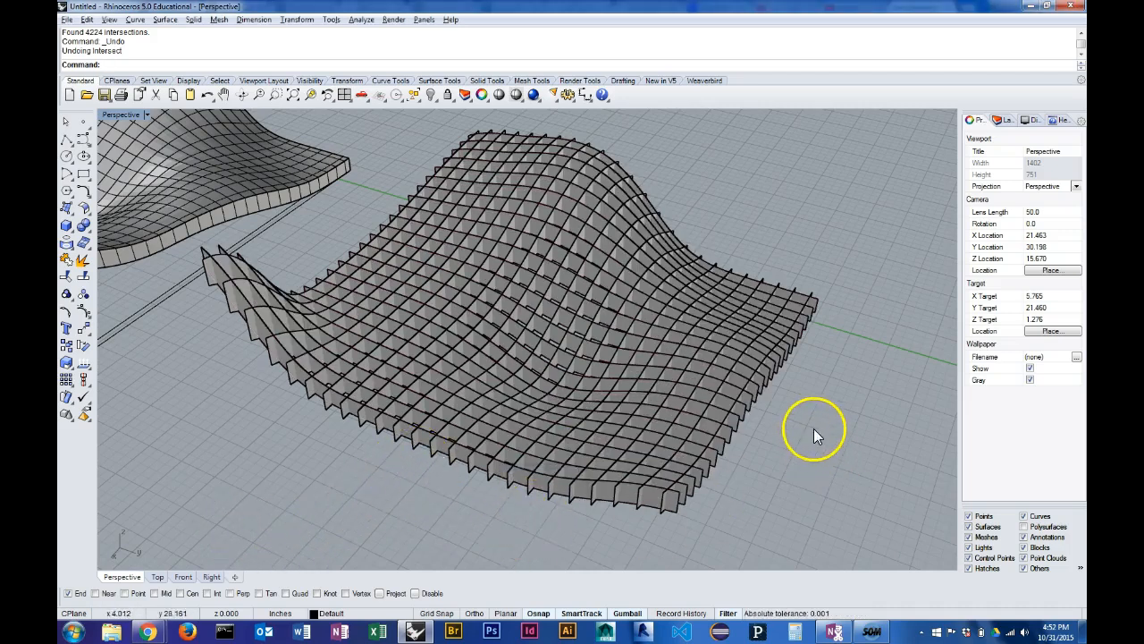
click(608, 483)
click(630, 510)
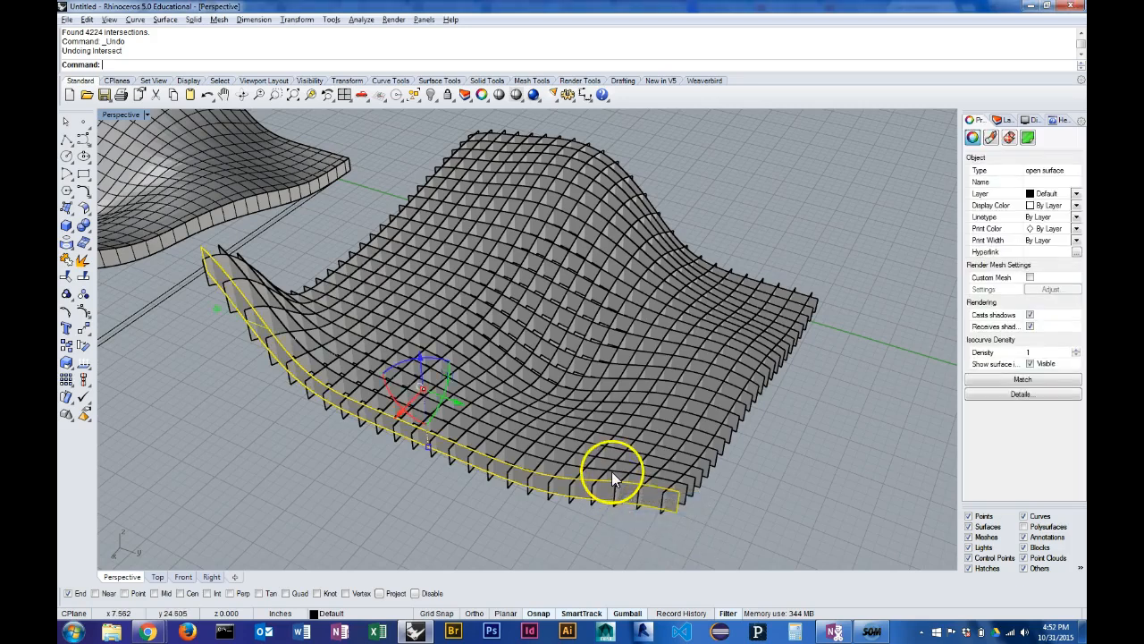
click(652, 447)
- Try intersecting all of the rib grid's surfaces and curves together, and undo the intersection
right_drag(421, 496, 767, 480)
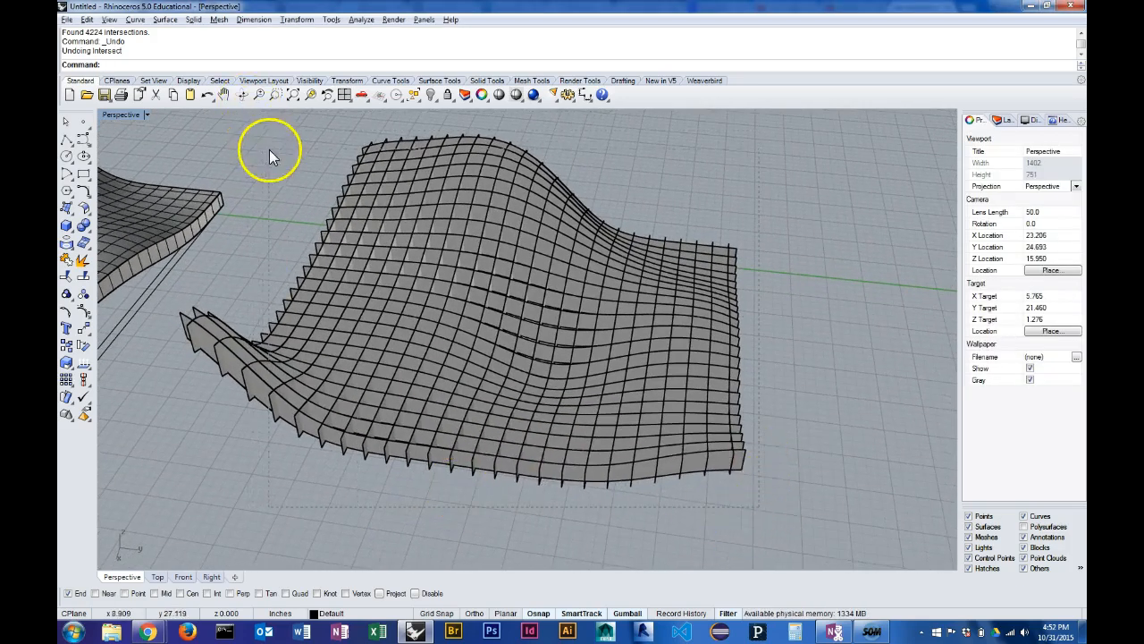
drag(230, 133, 234, 133)
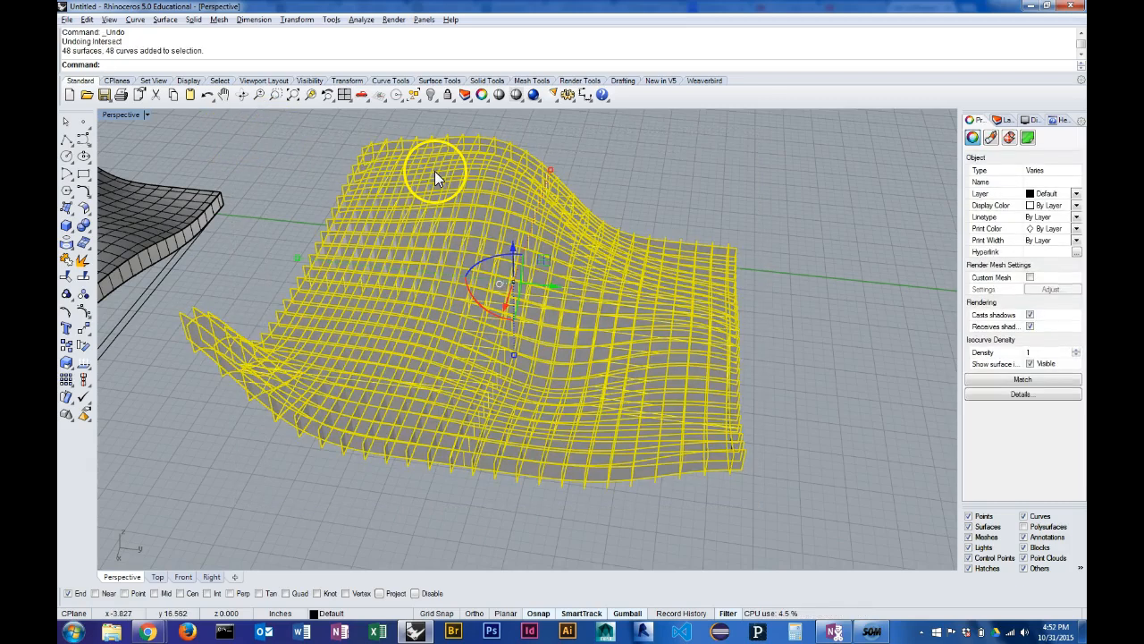
key(Return)
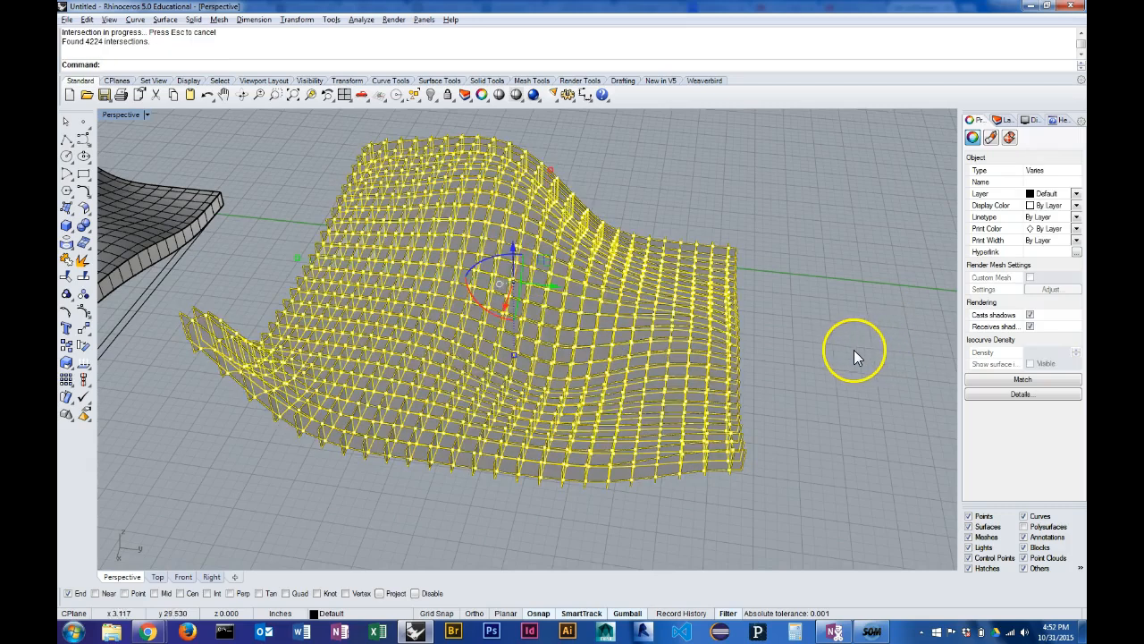
click(854, 350)
scroll(572, 461, up, 3)
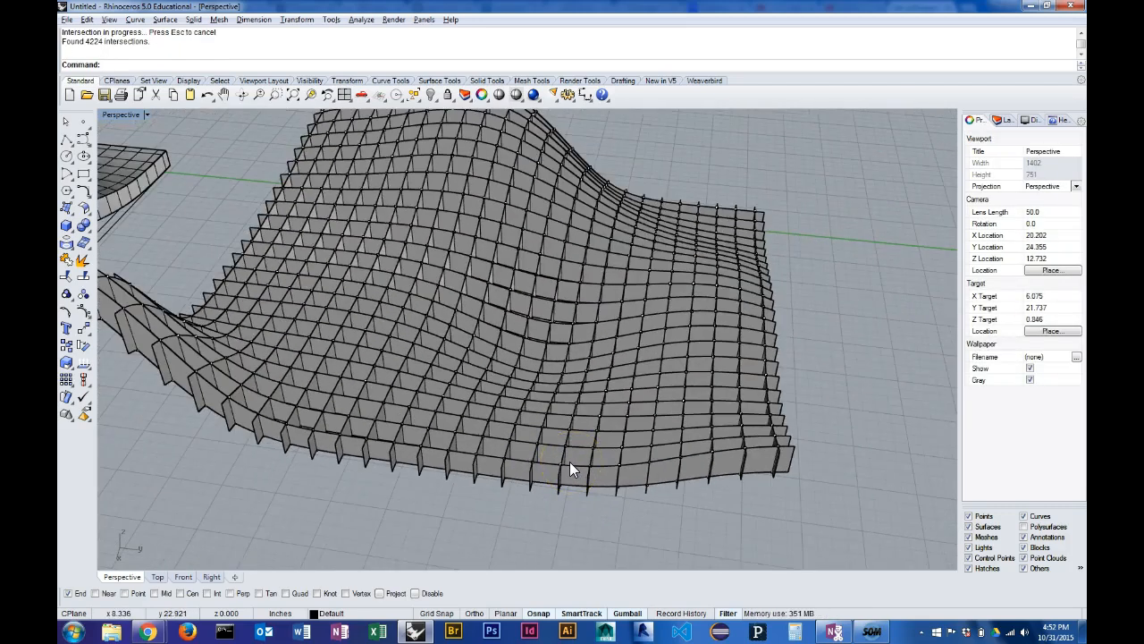
key(ctrl+z)
right_drag(572, 461, 582, 388)
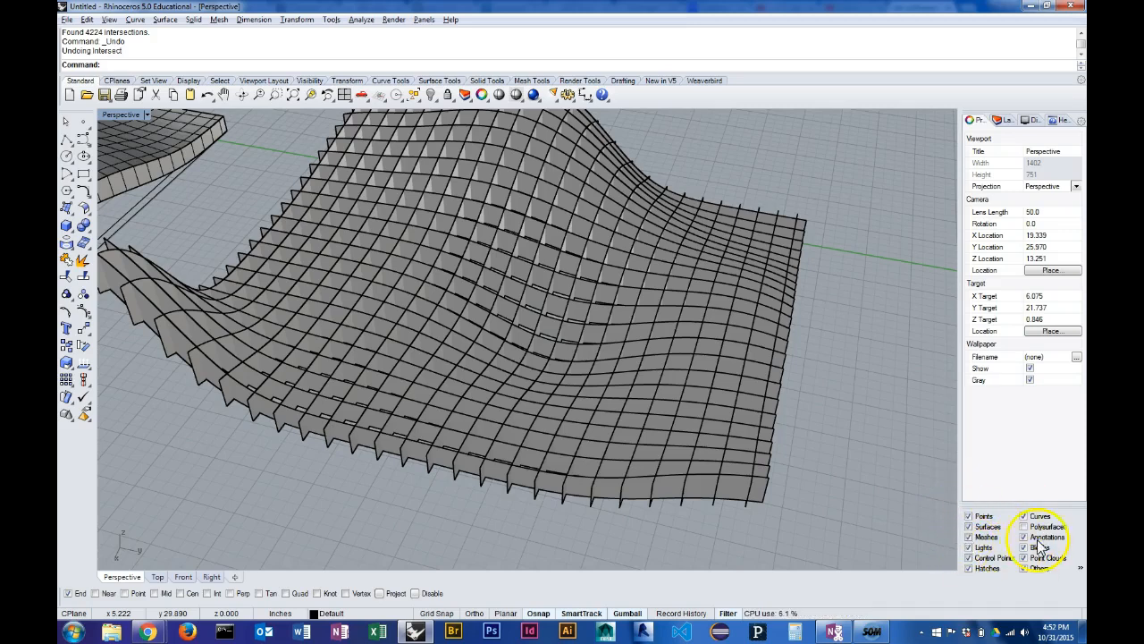
- Exclude curves from the selection filter, keep surfaces and polysurfaces selectable, and select all rib surfaces of the grid
click(86, 19)
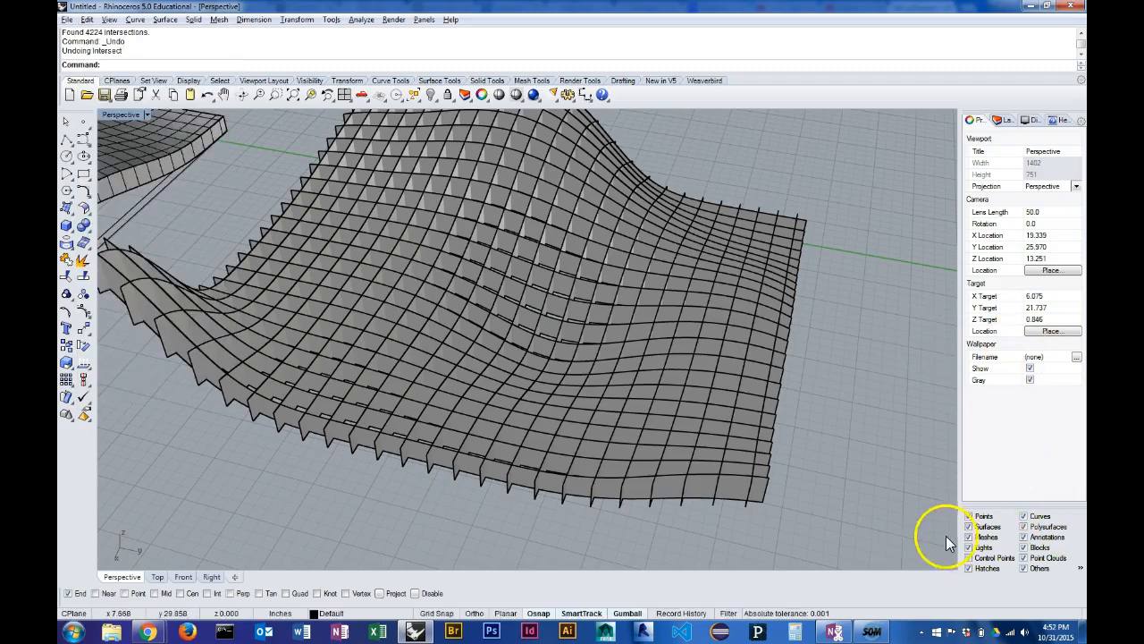
click(986, 527)
click(1041, 528)
right_drag(555, 315, 573, 258)
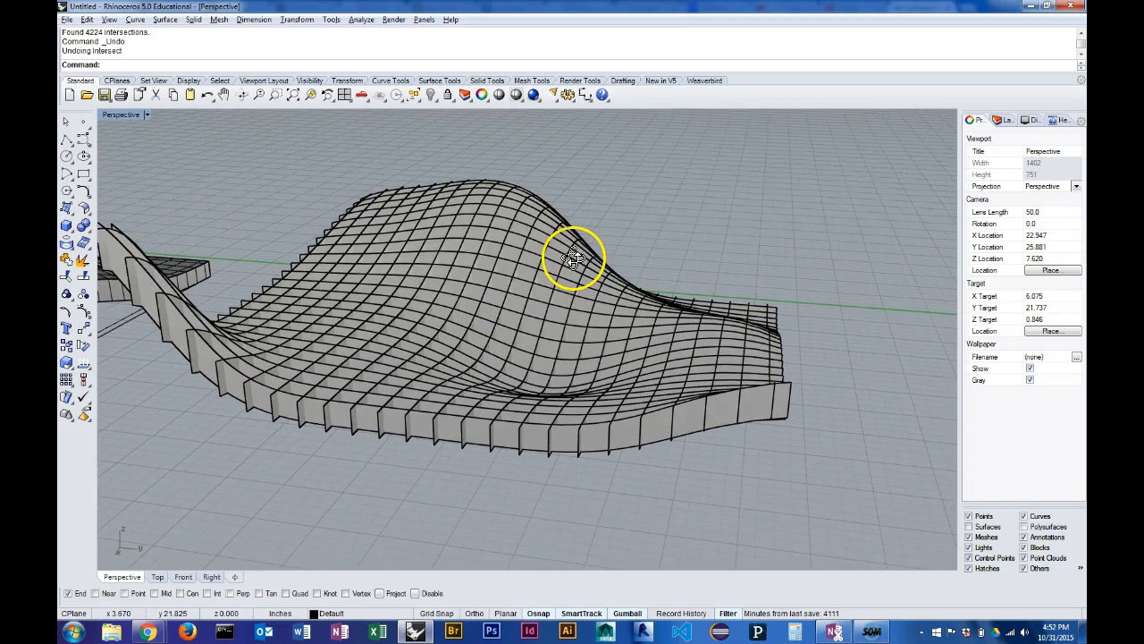
click(1024, 527)
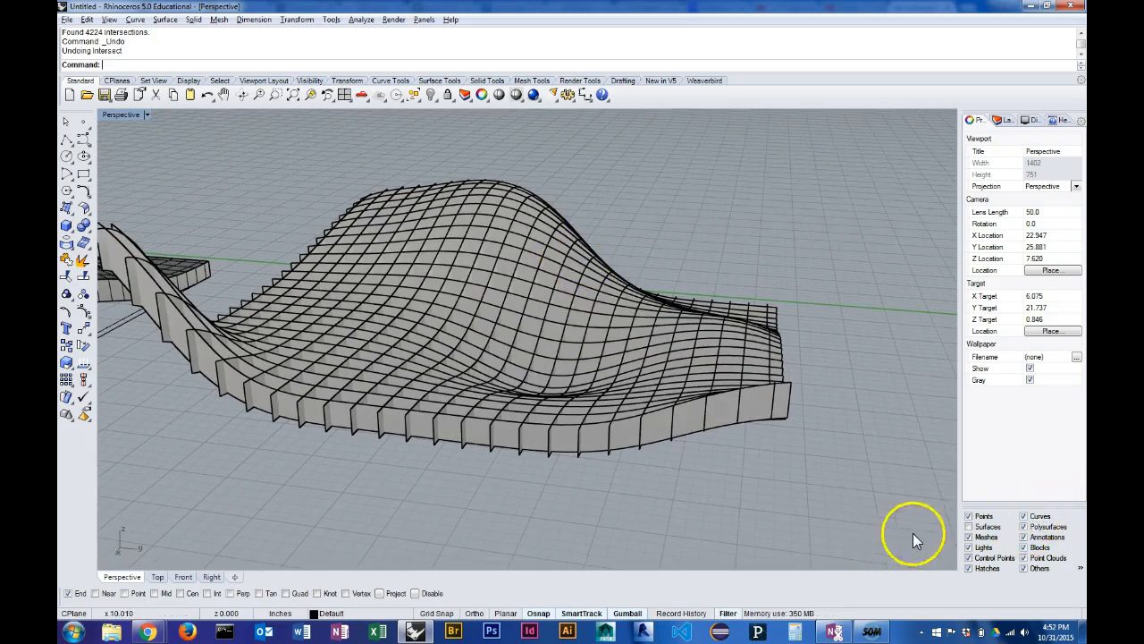
click(1028, 517)
right_drag(588, 268, 603, 288)
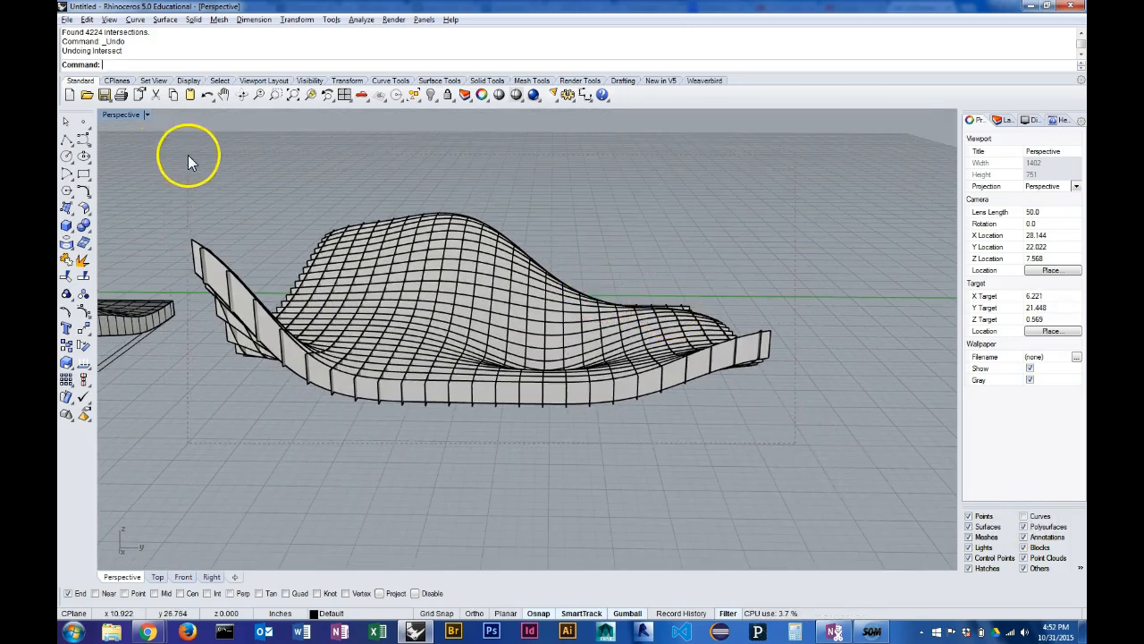
drag(188, 155, 189, 157)
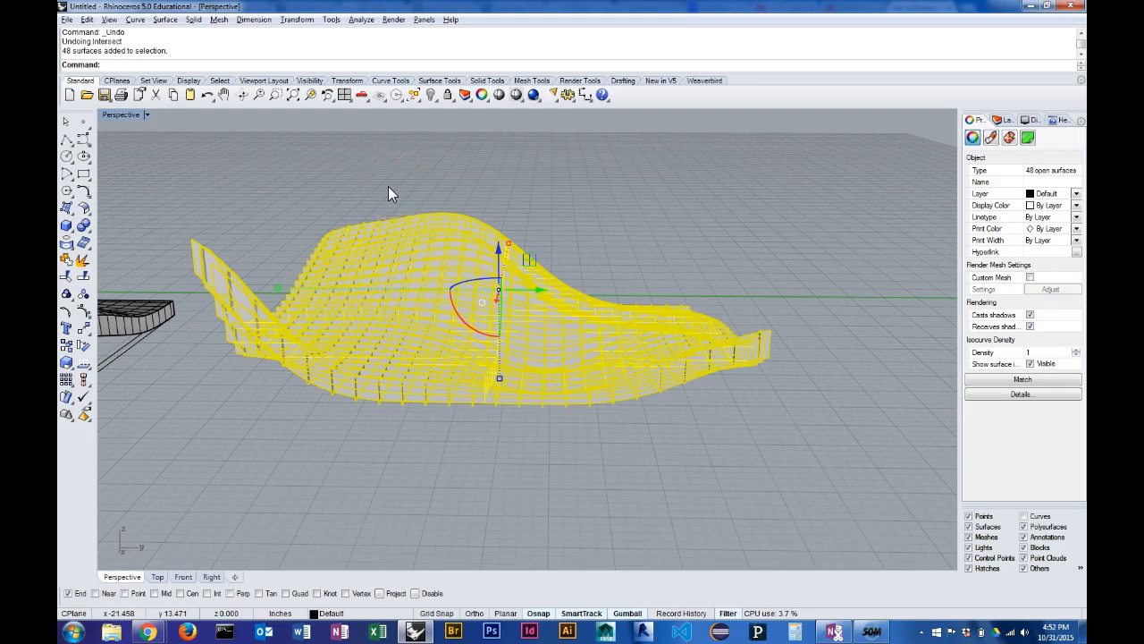
- Intersect the selected rib surfaces of the grid with one another using Intersect
text(Intersect)
key(Return)
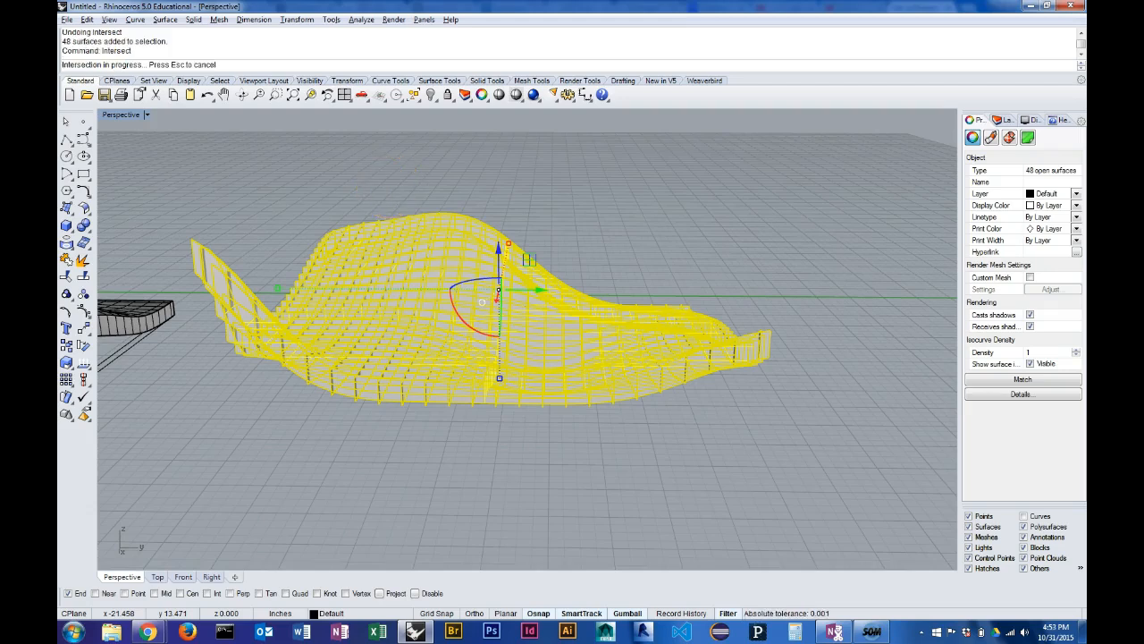
right_drag(485, 230, 541, 454)
scroll(541, 453, up, 5)
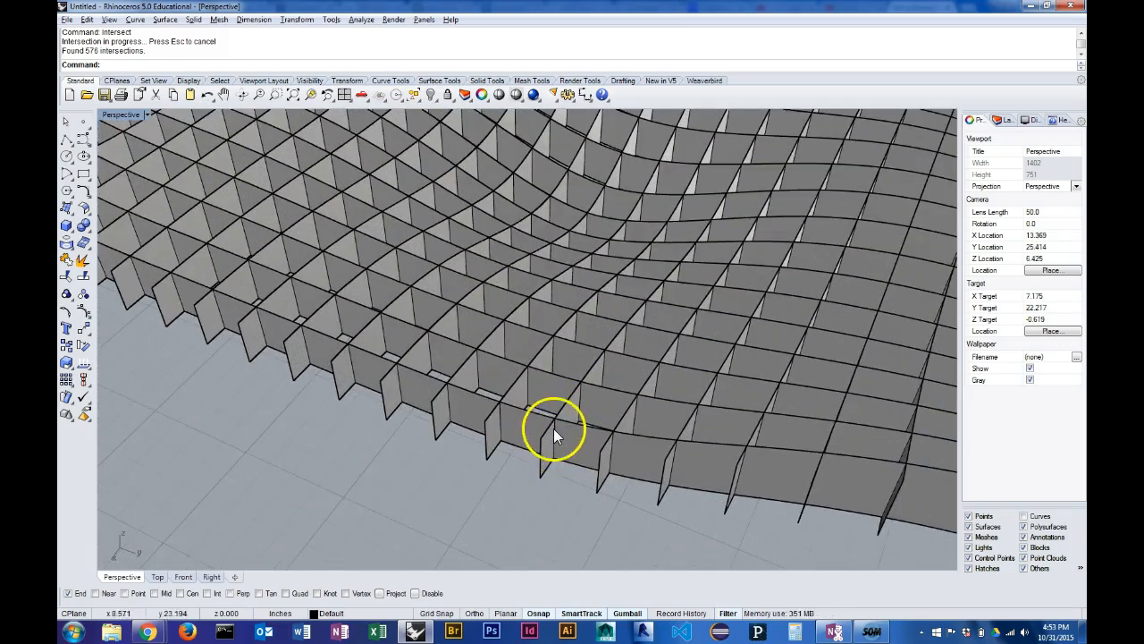
- Examine the surfaced rib grid from several angles to check the lines where the ribs cross
scroll(559, 452, down, 5)
right_drag(559, 468, 629, 486)
shift+right_drag(626, 427, 620, 512)
scroll(633, 510, up, 3)
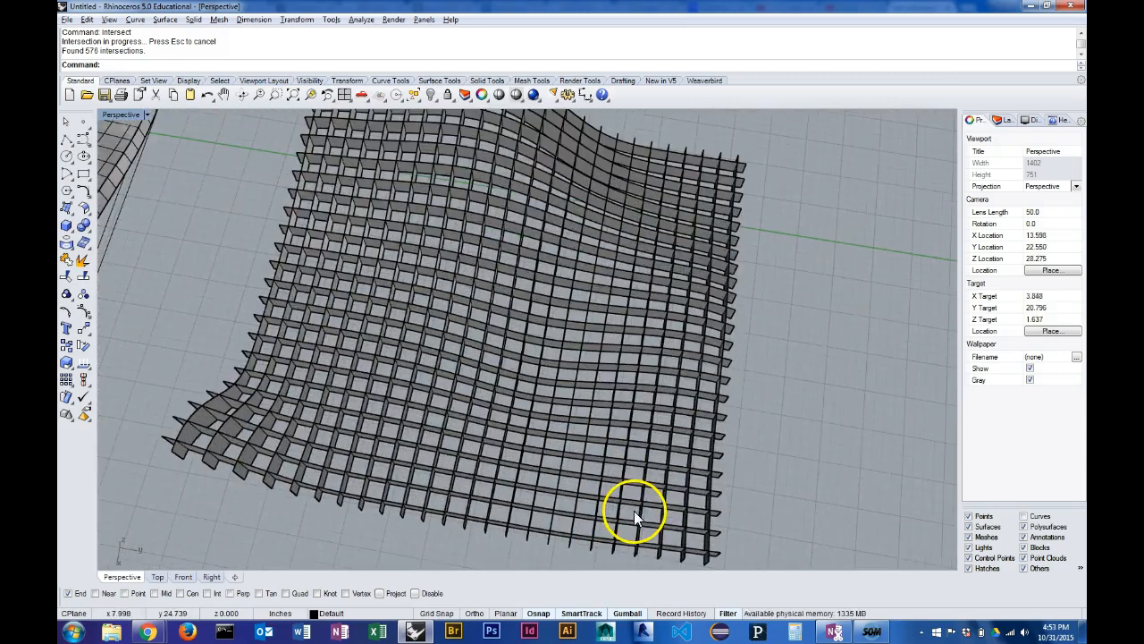
scroll(642, 483, down, 4)
right_drag(616, 426, 632, 424)
scroll(633, 424, up, 2)
scroll(633, 424, down, 2)
right_drag(648, 479, 543, 410)
right_drag(497, 447, 646, 434)
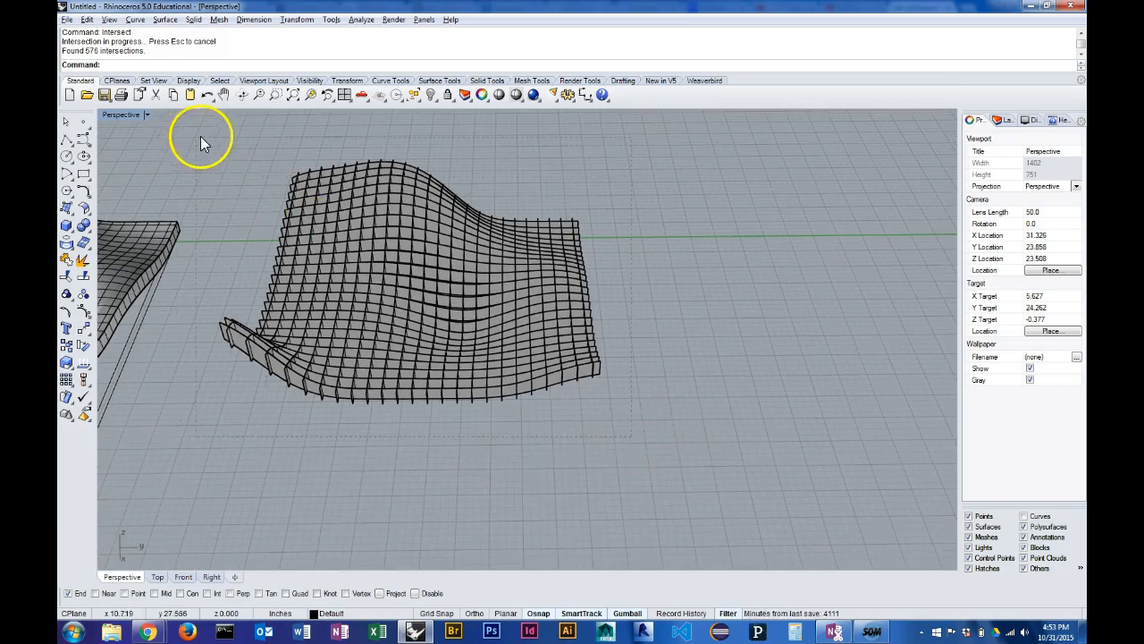
- Switch the selection filter from surfaces and polysurfaces to curves, and select all curves of the intersected rib grid
drag(212, 142, 212, 142)
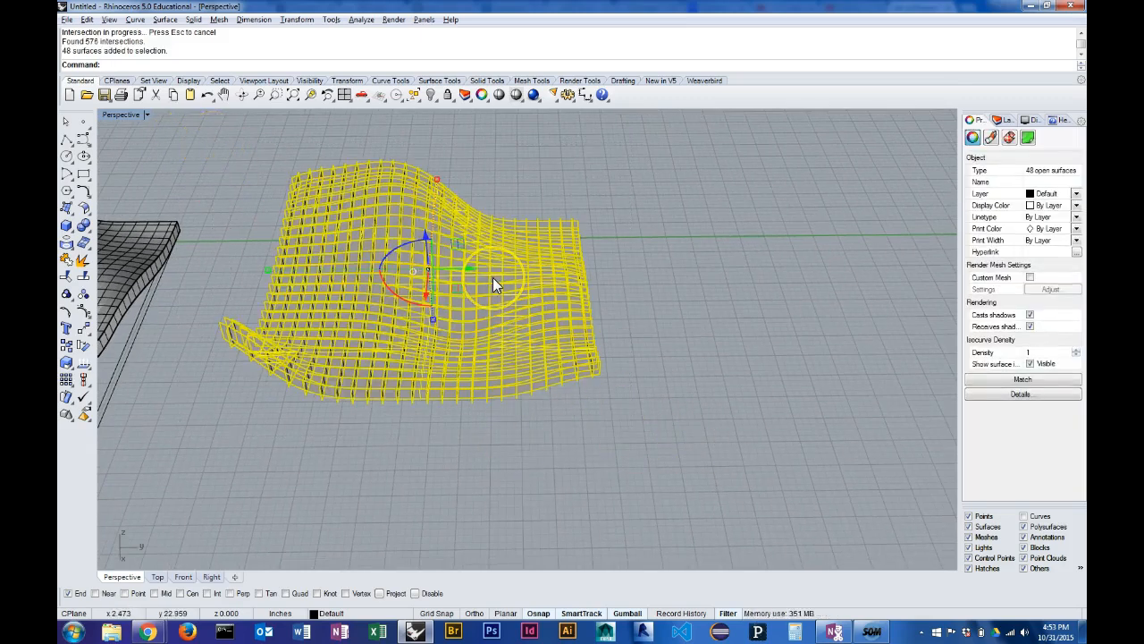
right_drag(493, 277, 353, 383)
key(Escape)
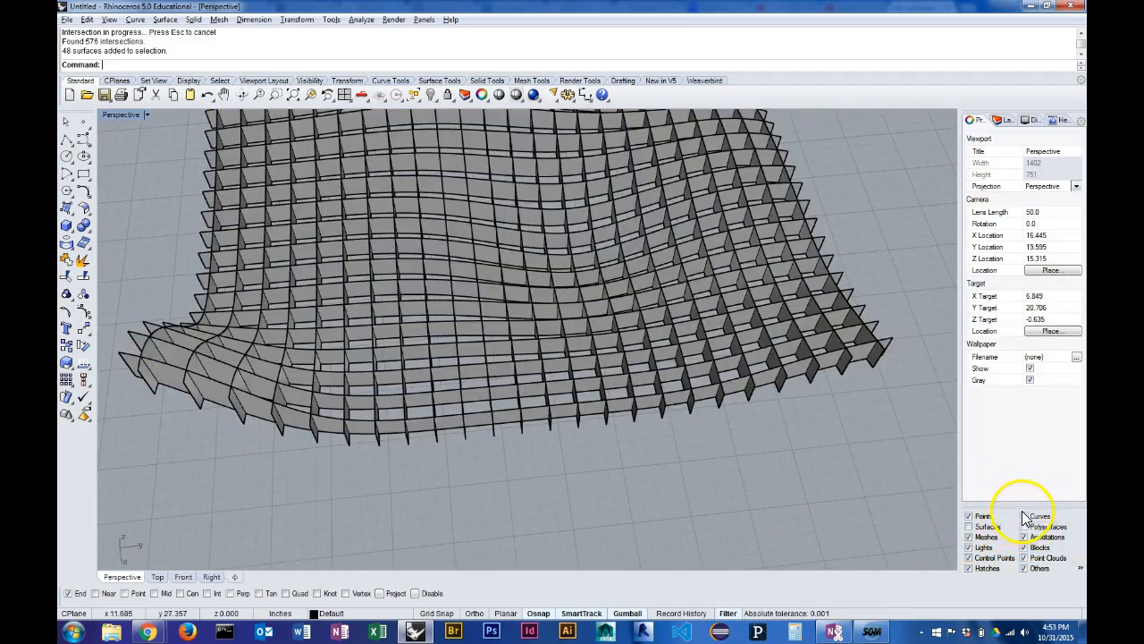
mouse_move(706, 447)
right_down()
mouse_move(662, 488)
mouse_move(707, 417)
mouse_move(697, 439)
mouse_move(705, 492)
mouse_move(700, 462)
mouse_move(762, 459)
right_up()
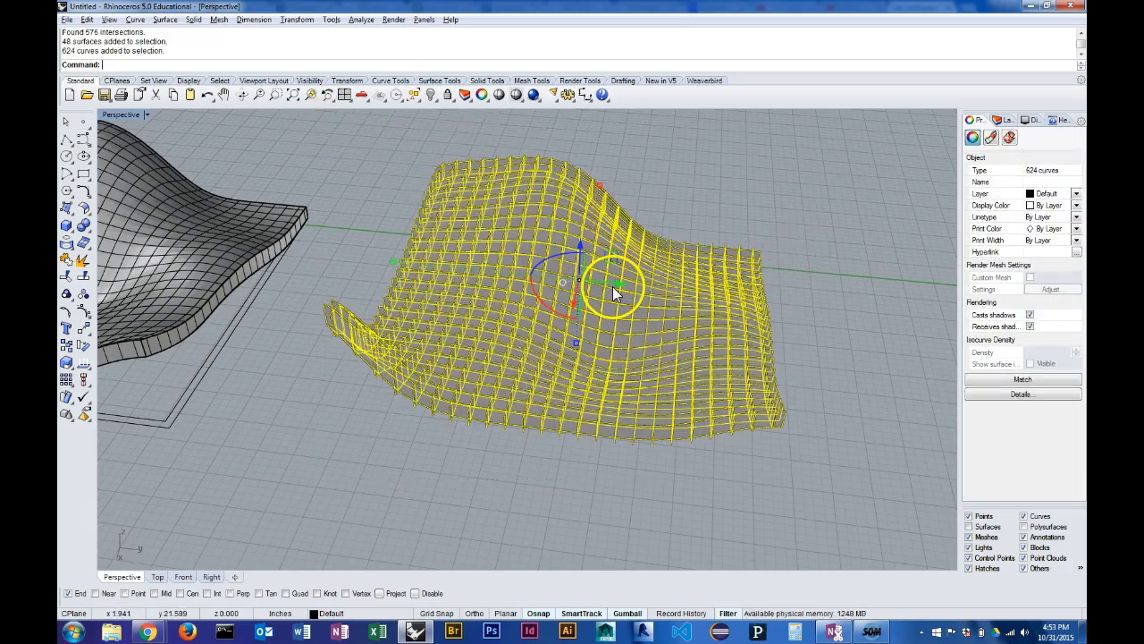
- Duplicate the selected rib and intersection curves and move the copy along the Y axis until it stands clear of the surfaced grid
key(ctrl+c)
key(ctrl+v)
drag(617, 284, 731, 266)
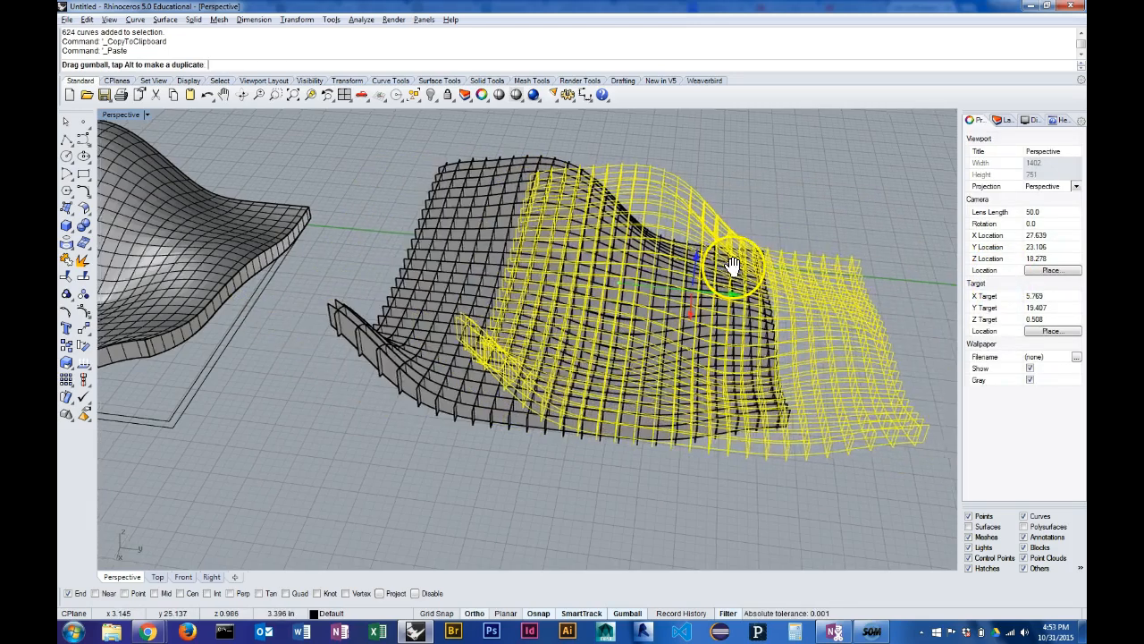
shift+right_drag(733, 267, 367, 286)
drag(367, 286, 808, 314)
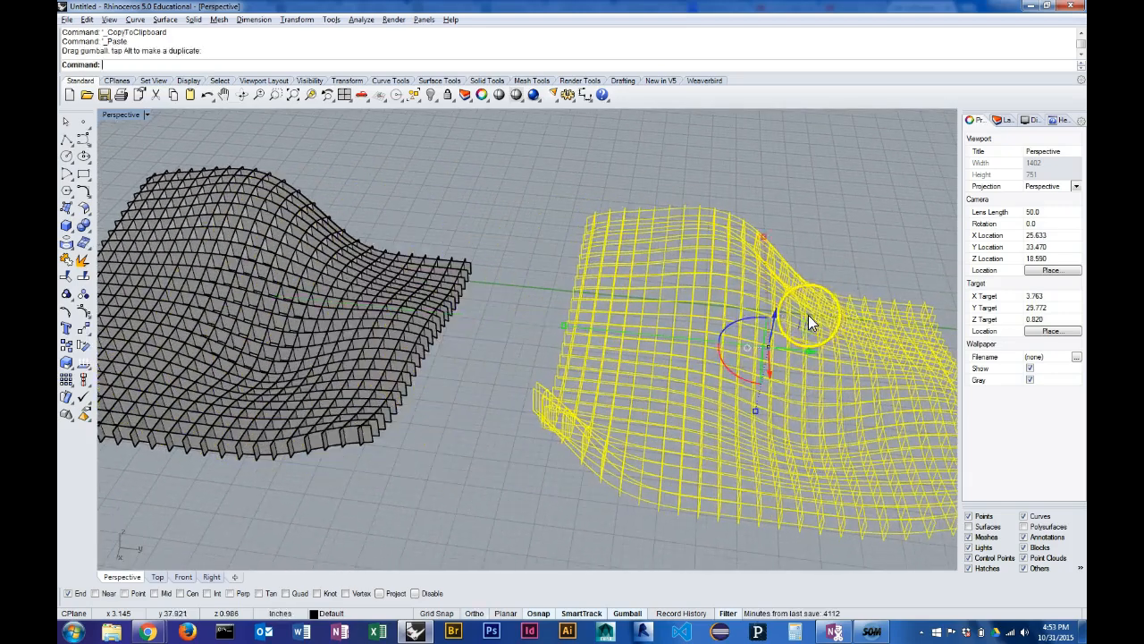
- Check the copied curves by selecting the closed rib curve group of each direction in turn
right_drag(848, 217, 628, 414)
click(816, 219)
scroll(651, 332, up, 5)
click(647, 528)
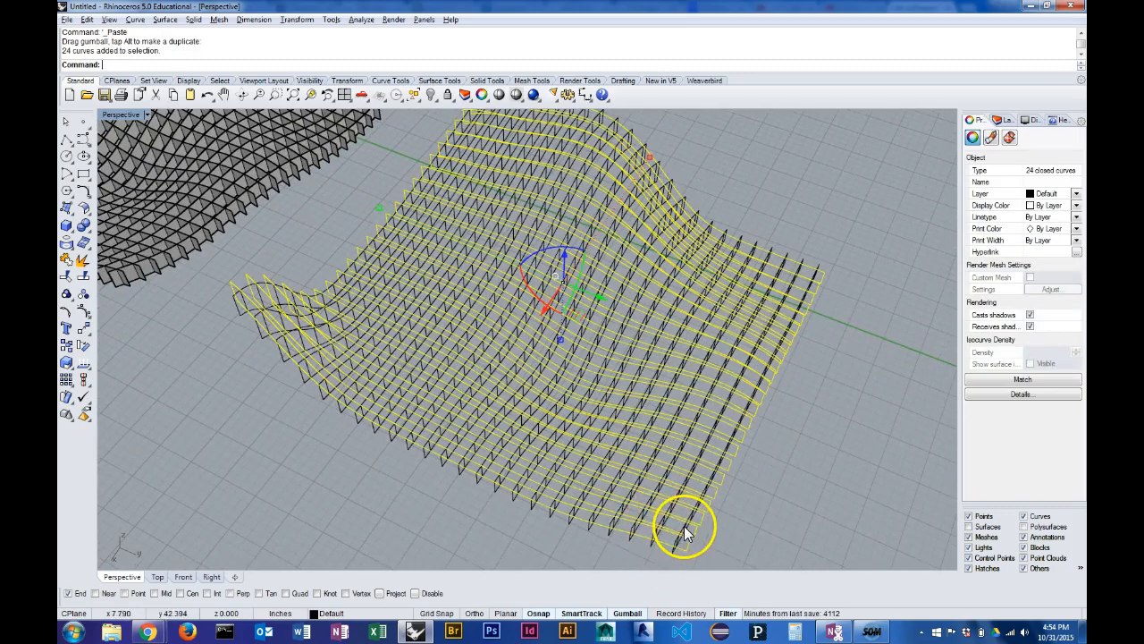
click(684, 525)
right_drag(634, 328, 611, 270)
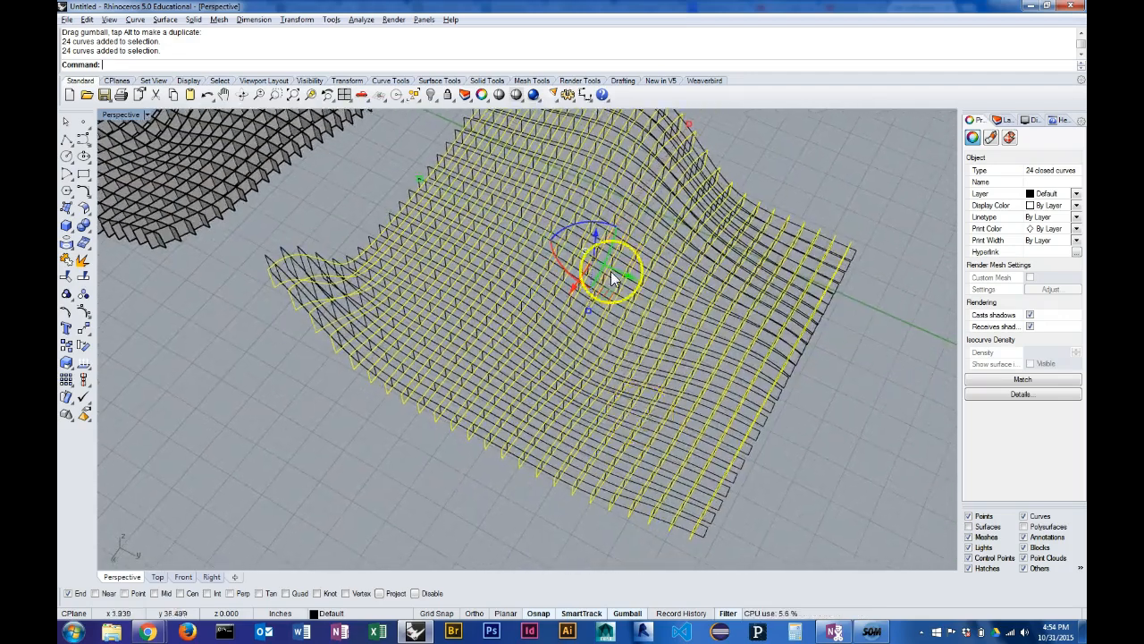
scroll(636, 301, down, 2)
scroll(618, 320, up, 7)
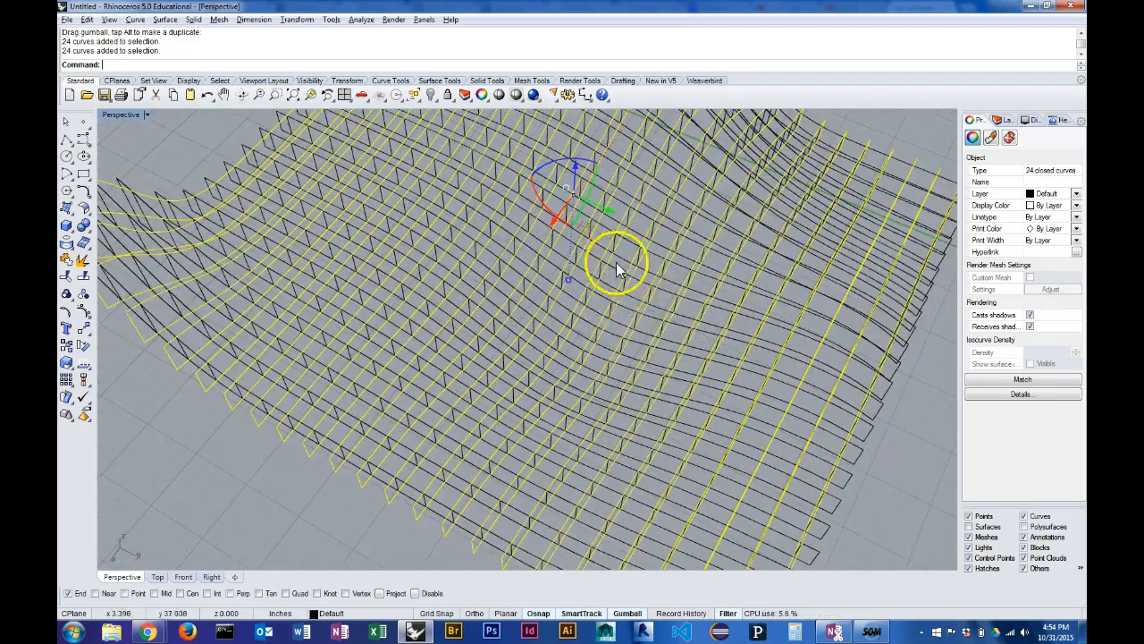
scroll(603, 292, down, 6)
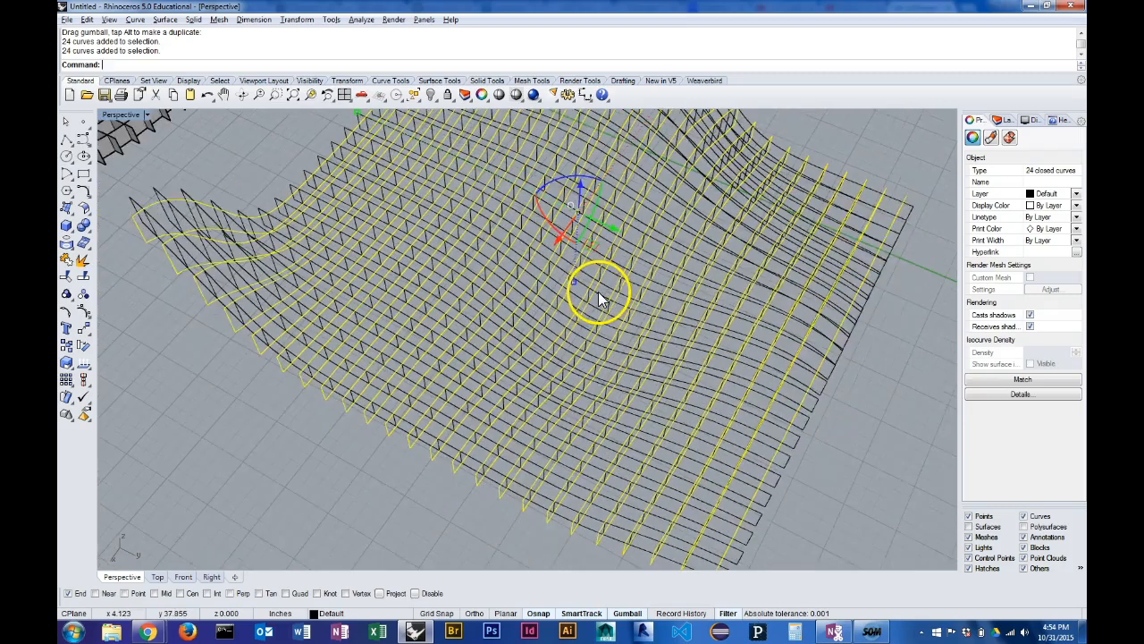
right_drag(725, 265, 822, 393)
- Select all copied curves, remove both closed rib curve groups from the selection, and group the remaining intersection lines
drag(786, 478, 297, 129)
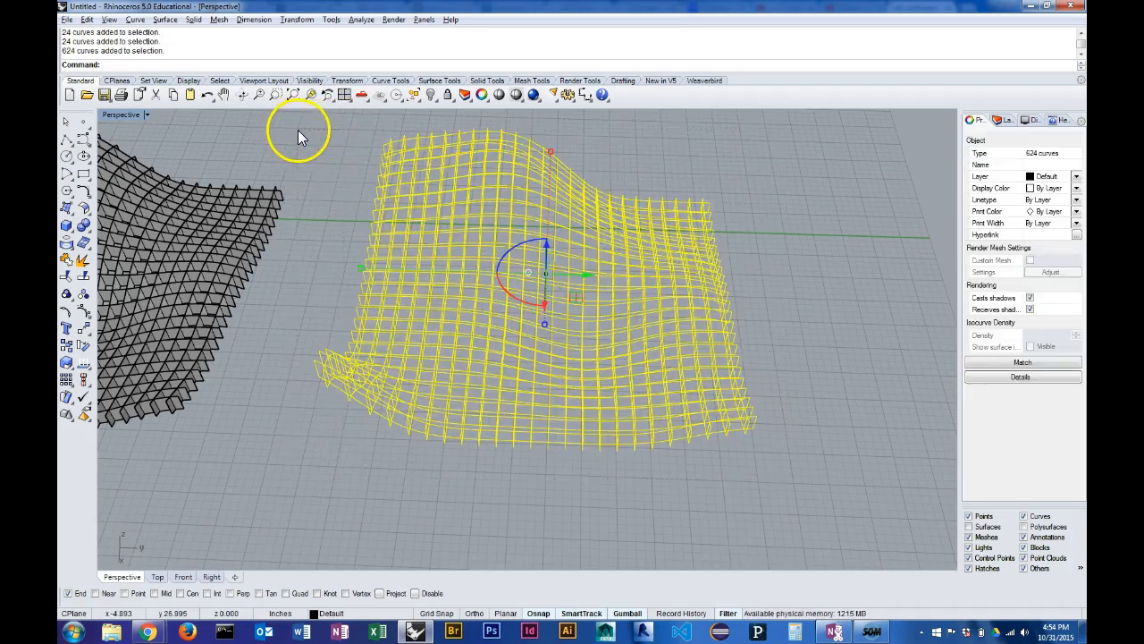
ctrl+click(379, 412)
right_drag(400, 468, 622, 491)
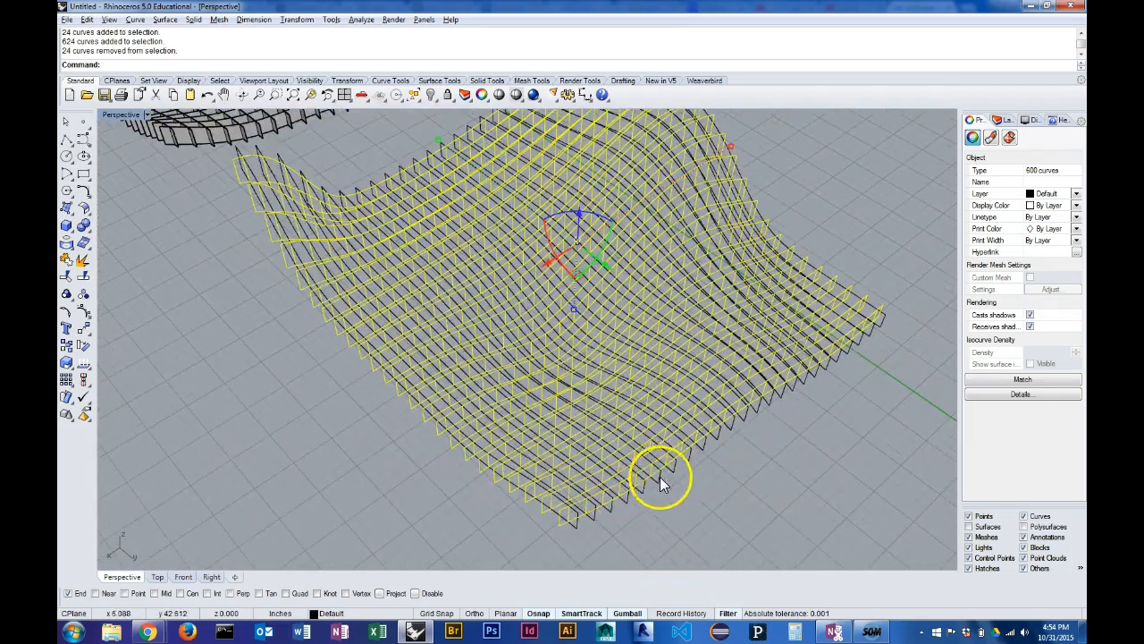
scroll(660, 476, up, 3)
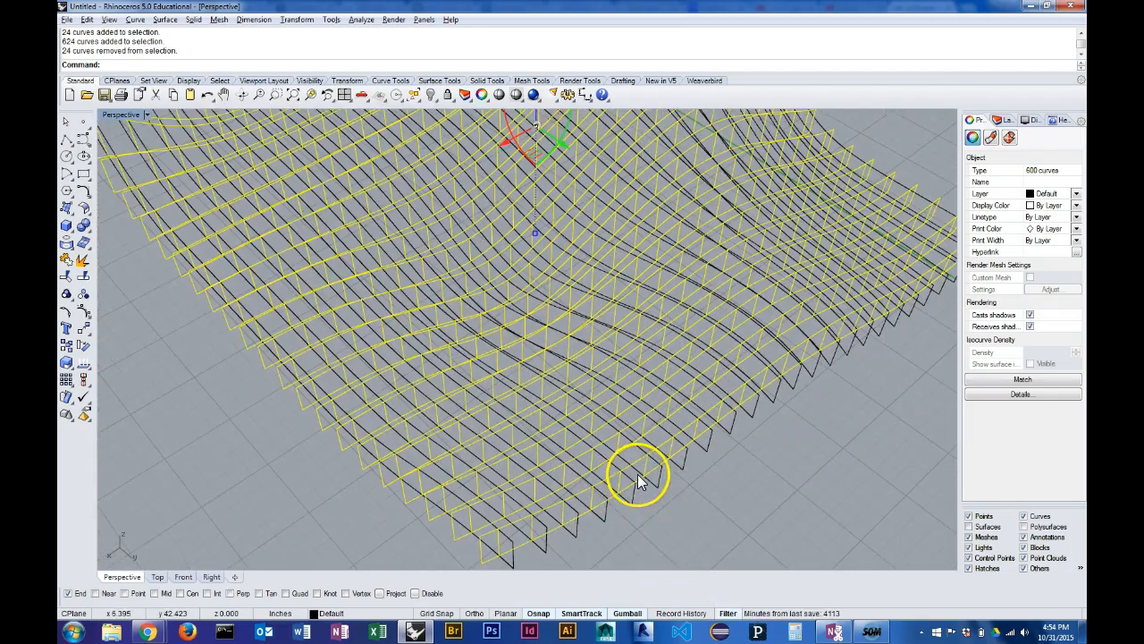
ctrl+click(638, 478)
right_drag(690, 471, 183, 412)
click(83, 293)
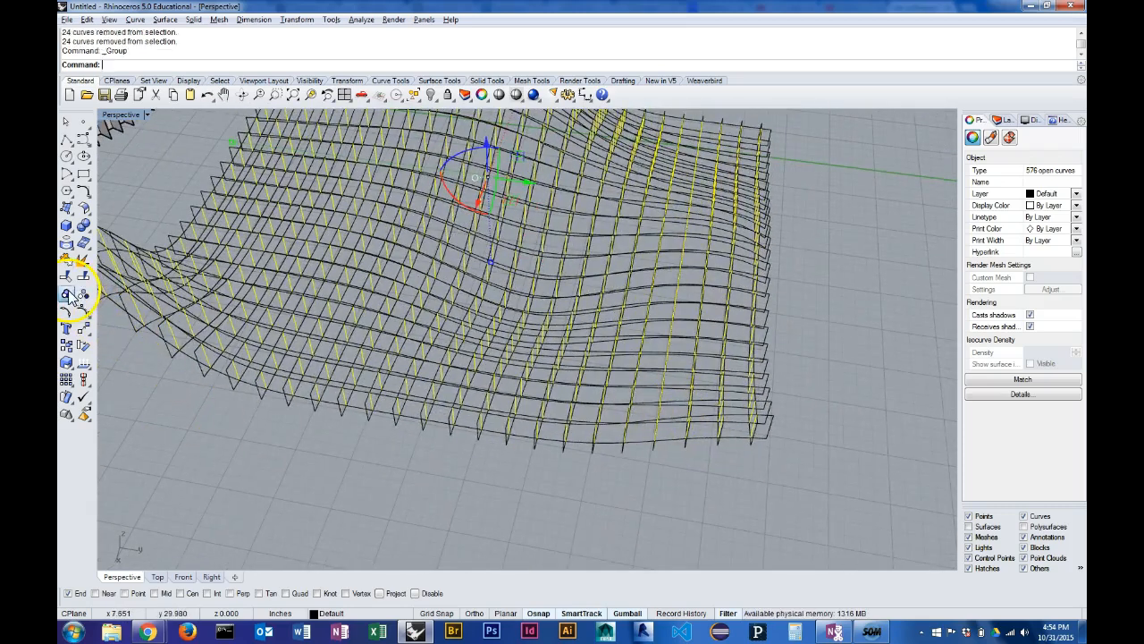
- Duplicate the grouped intersection lines in place
scroll(463, 243, down, 1)
key(ctrl+c)
key(ctrl+v)
right_drag(462, 243, 504, 280)
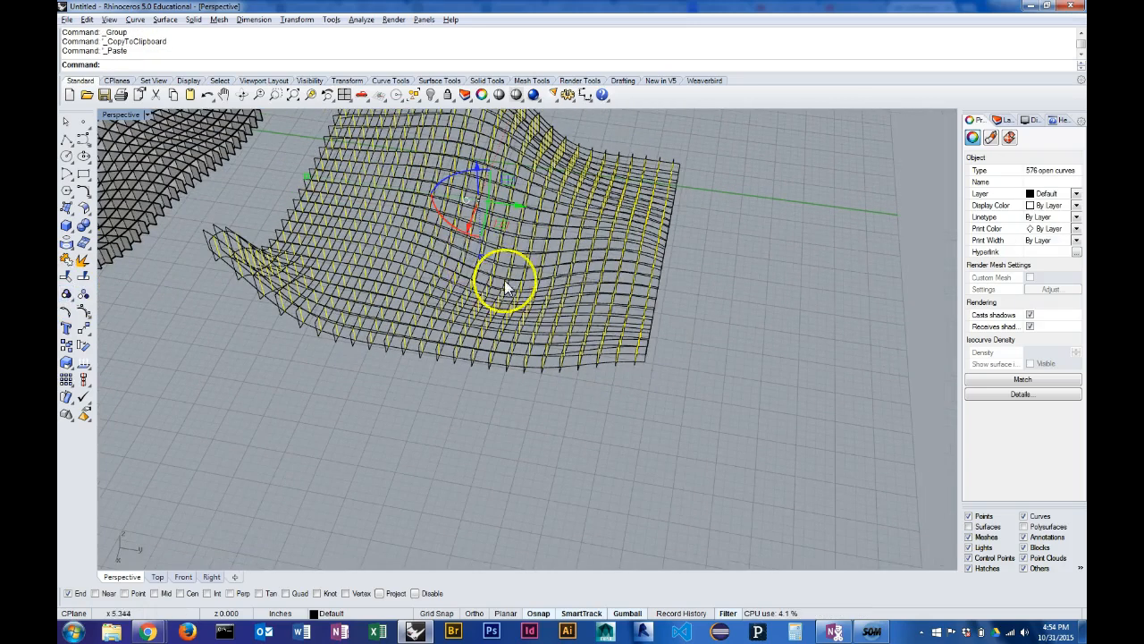
- Add the rib curves running along the Y axis to the pasted intersection lines and move both along Y, clear of the other ribs
scroll(572, 384, up, 2)
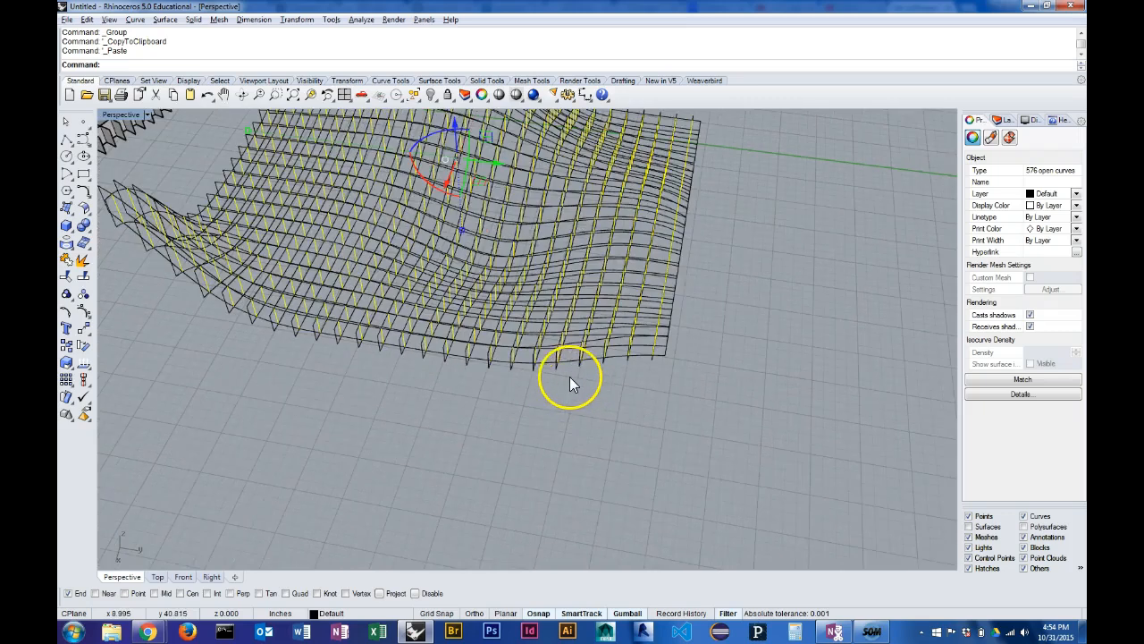
scroll(569, 377, up, 1)
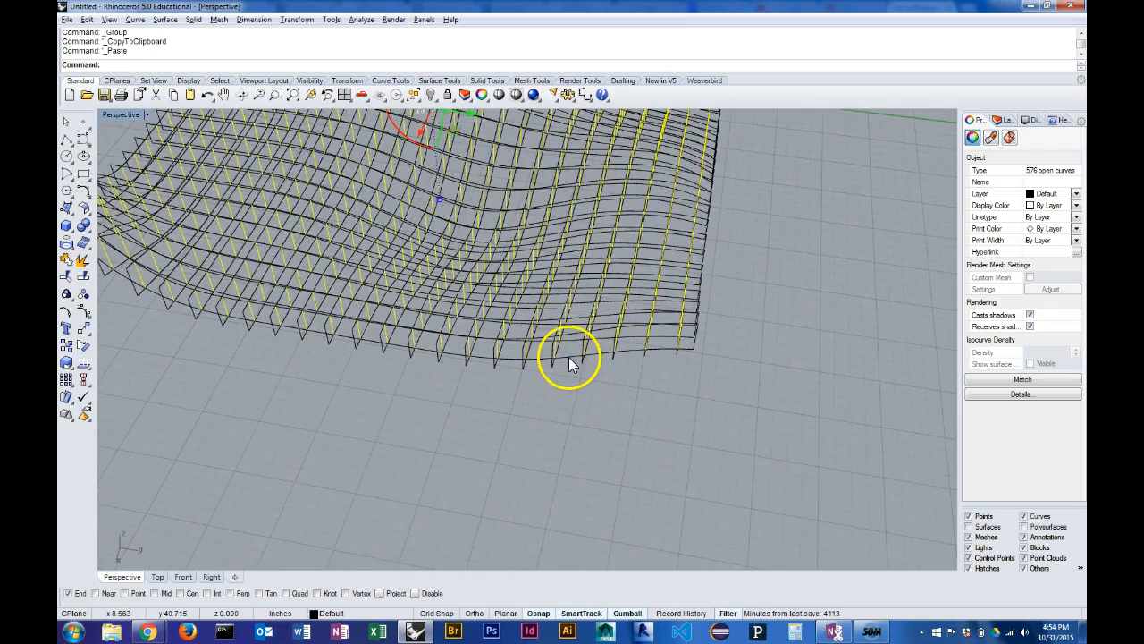
shift+click(570, 357)
scroll(569, 358, down, 6)
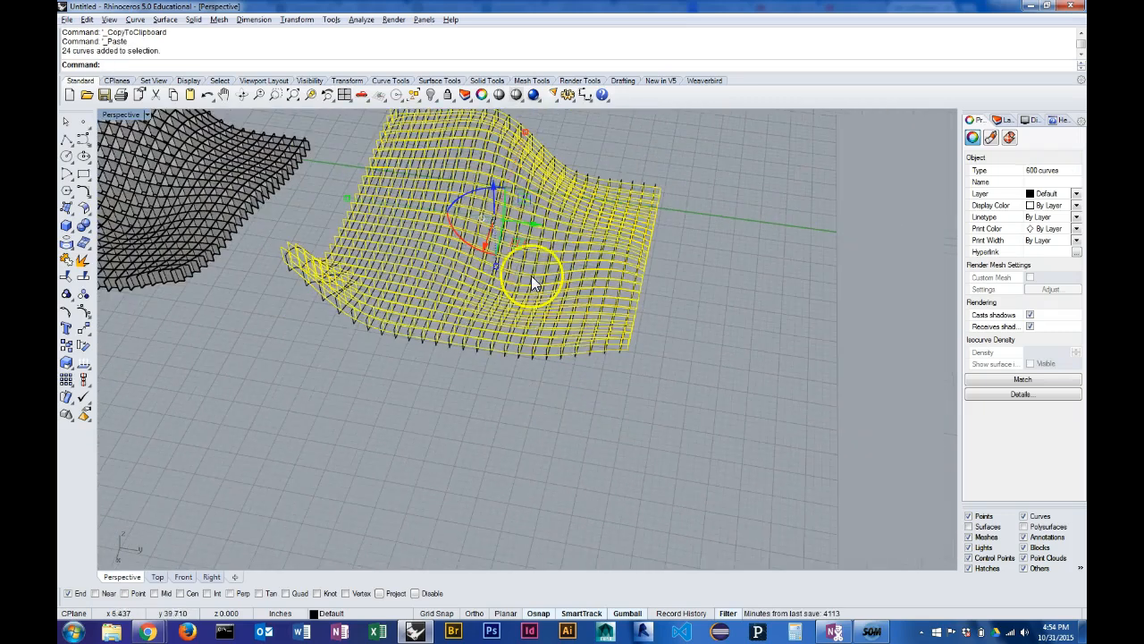
drag(543, 219, 941, 205)
click(732, 489)
- Compare the two separated rib sets, each with its own intersection lines, against the surfaced grid
shift+right_drag(669, 352, 374, 360)
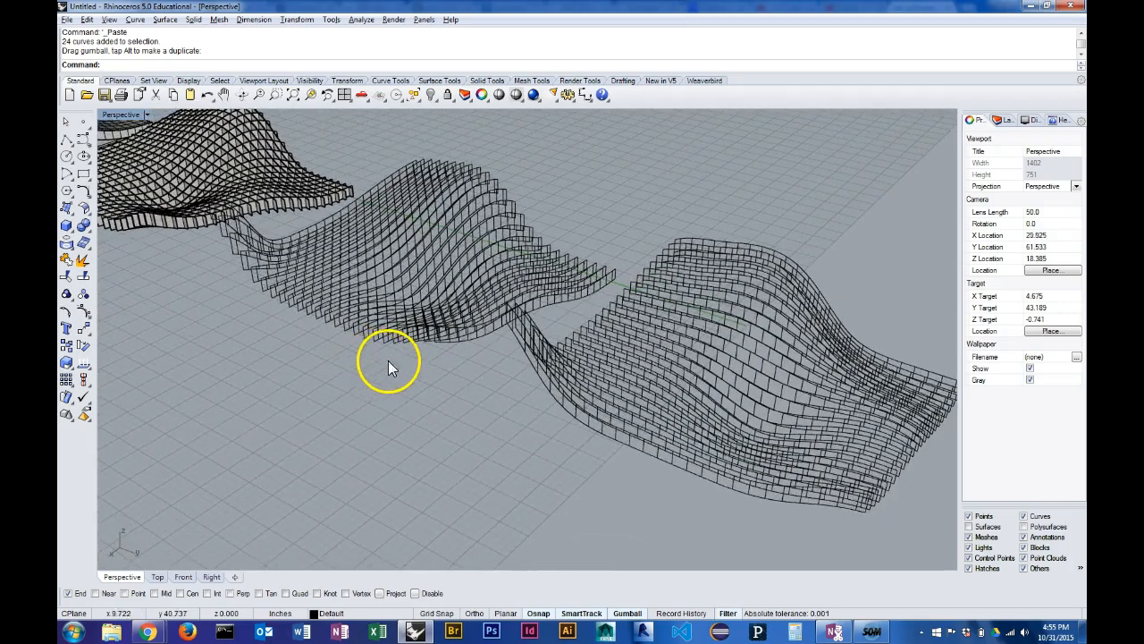
shift+right_drag(766, 366, 456, 281)
right_drag(396, 335, 469, 392)
shift+right_drag(355, 397, 621, 360)
mouse_move(625, 409)
right_down()
mouse_move(623, 423)
mouse_move(647, 403)
mouse_move(635, 397)
right_up()
shift+right_drag(162, 361, 358, 423)
right_drag(517, 369, 592, 336)
- Examine the end ribs of the nearer set close up to see where the intersection lines mark the notch positions
scroll(433, 385, up, 8)
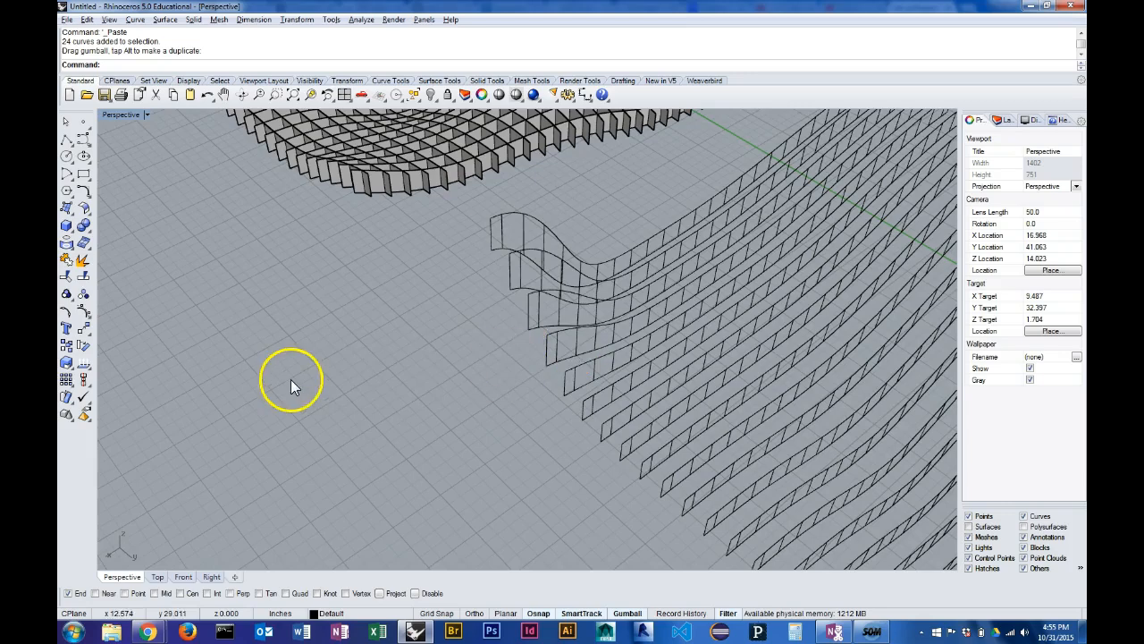
right_drag(480, 310, 532, 318)
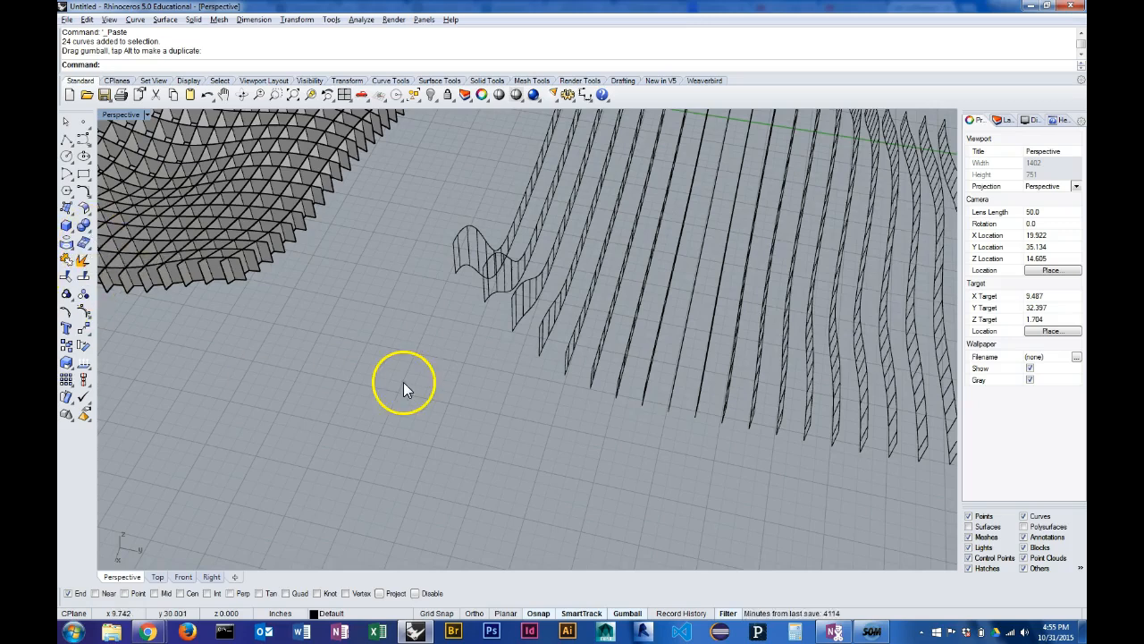
right_drag(510, 306, 542, 252)
scroll(604, 245, up, 7)
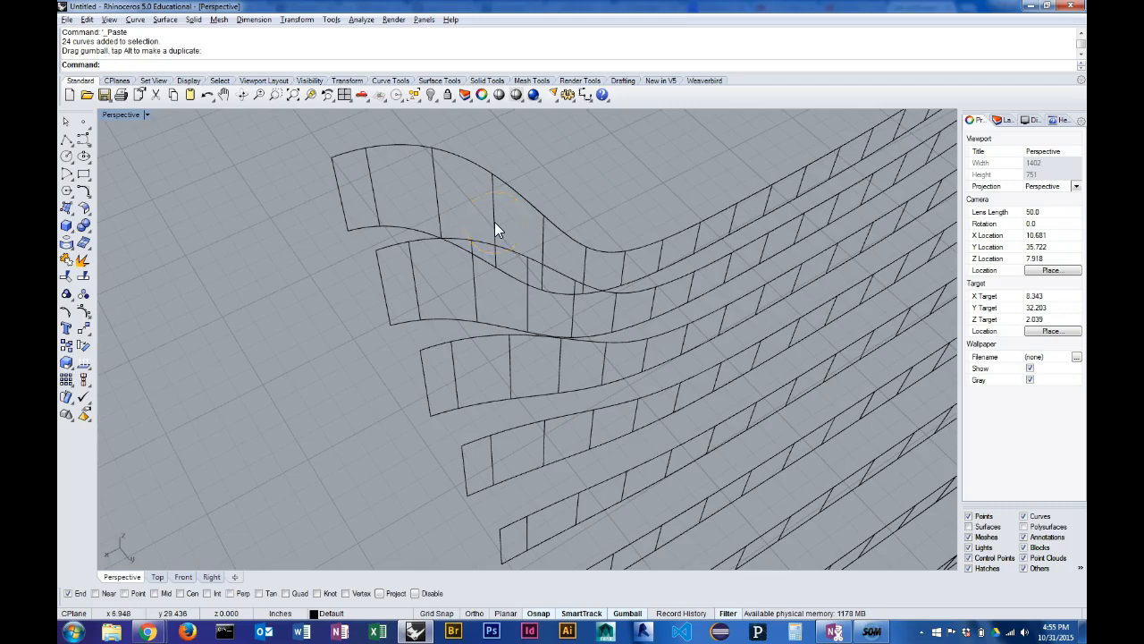
mouse_move(488, 222)
right_down()
mouse_move(465, 235)
mouse_move(491, 236)
mouse_move(480, 234)
right_up()
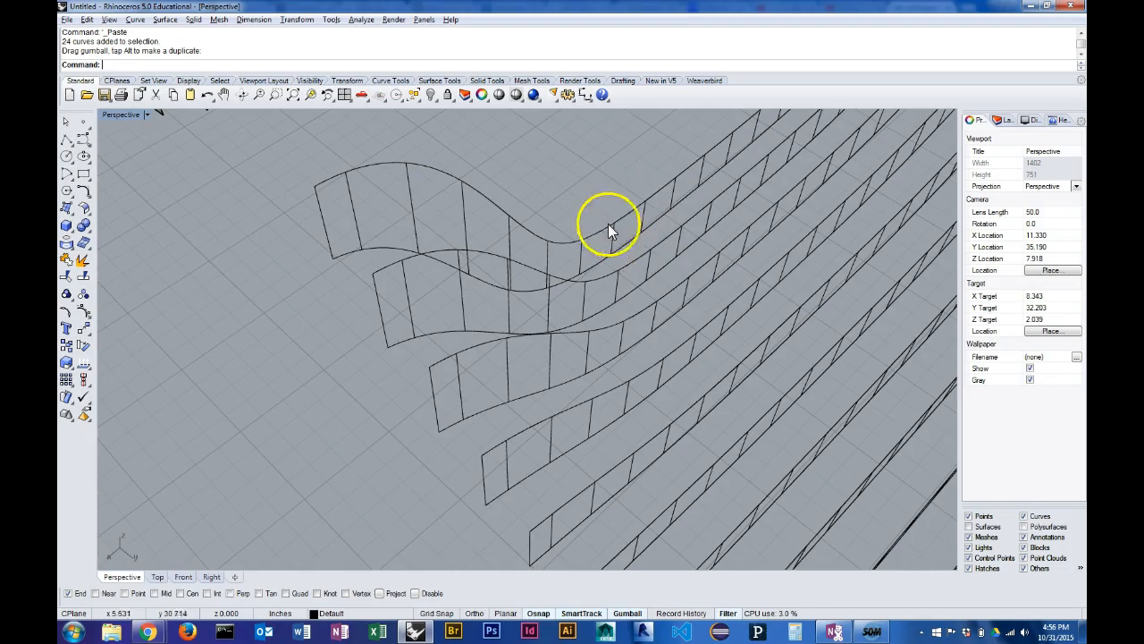
right_drag(408, 320, 432, 275)
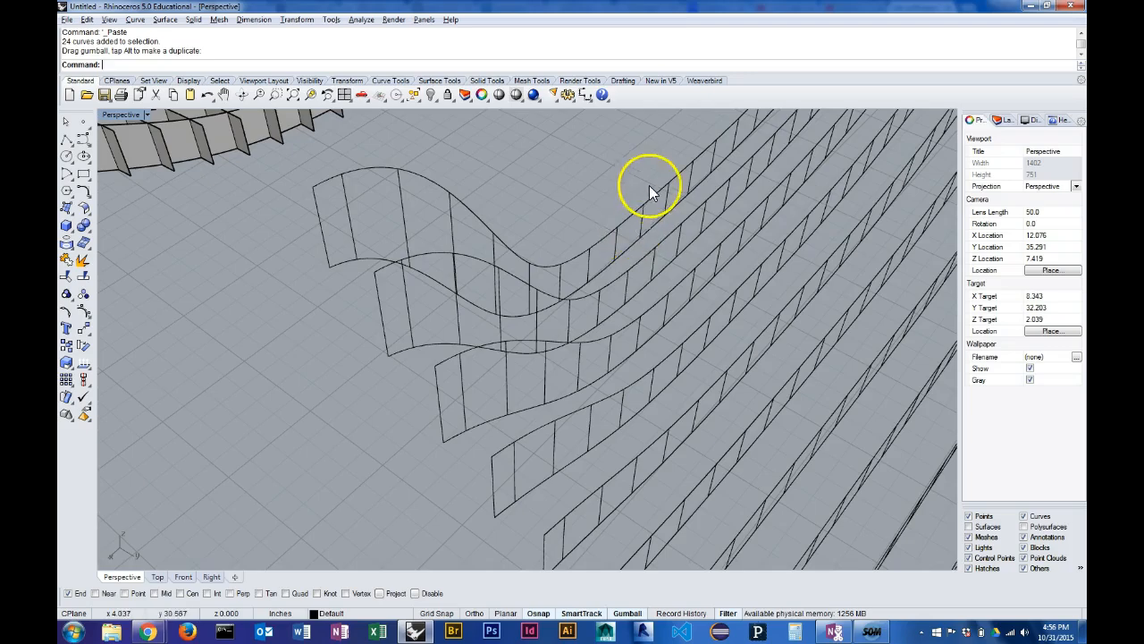
right_drag(679, 234, 467, 198)
right_drag(551, 202, 520, 337)
scroll(584, 287, down, 2)
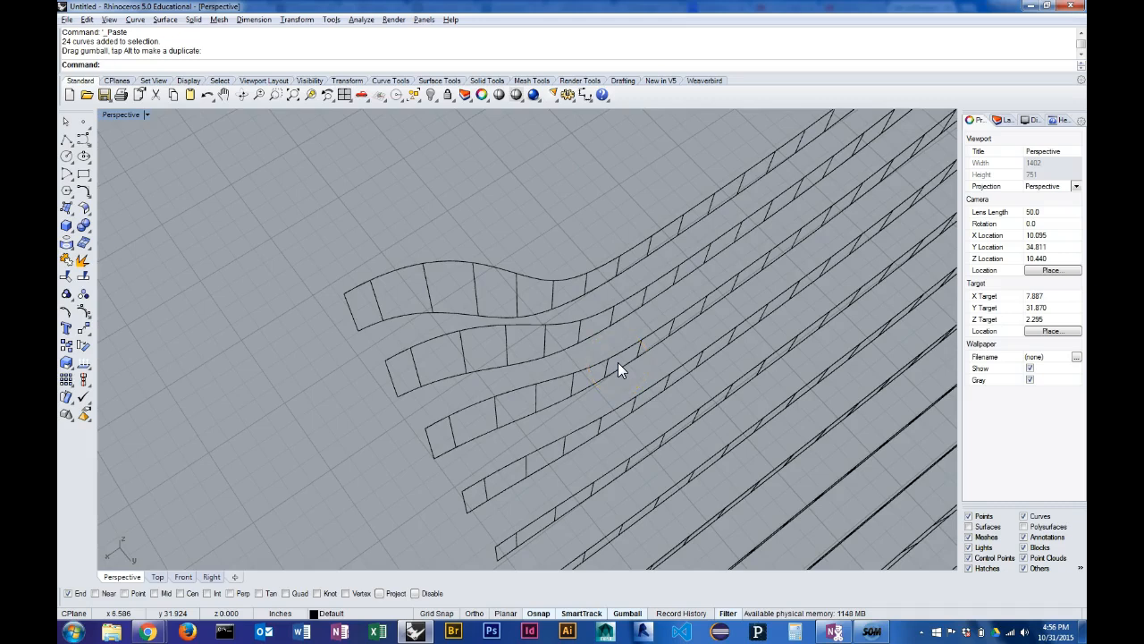
right_drag(617, 363, 587, 391)
shift+right_drag(433, 440, 643, 319)
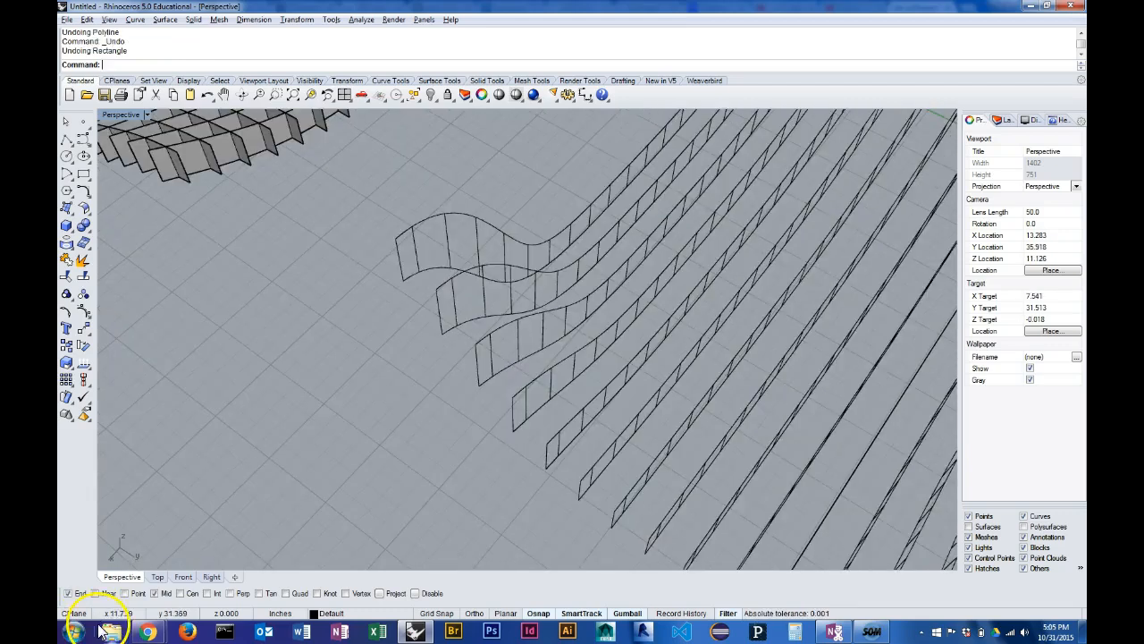
- Draw a 1/16 by 0.5 inch rectangle on the ground plane in the empty area beside the nearer rib set
shift+right_drag(392, 313, 511, 294)
right_drag(607, 341, 572, 332)
shift+right_drag(395, 438, 411, 345)
scroll(448, 433, up, 6)
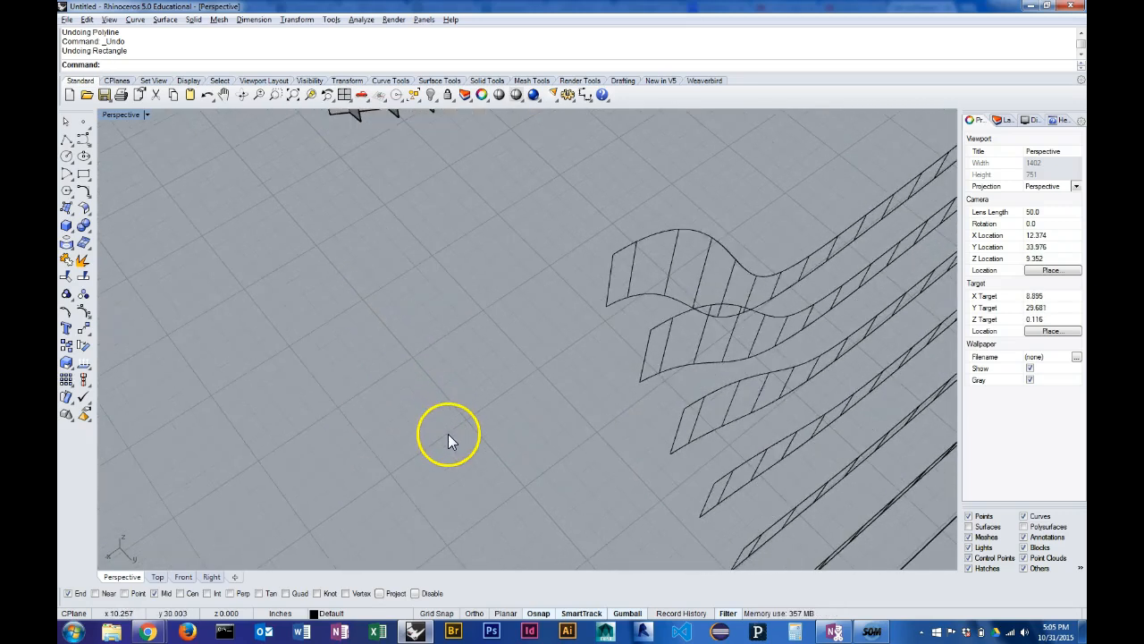
click(85, 173)
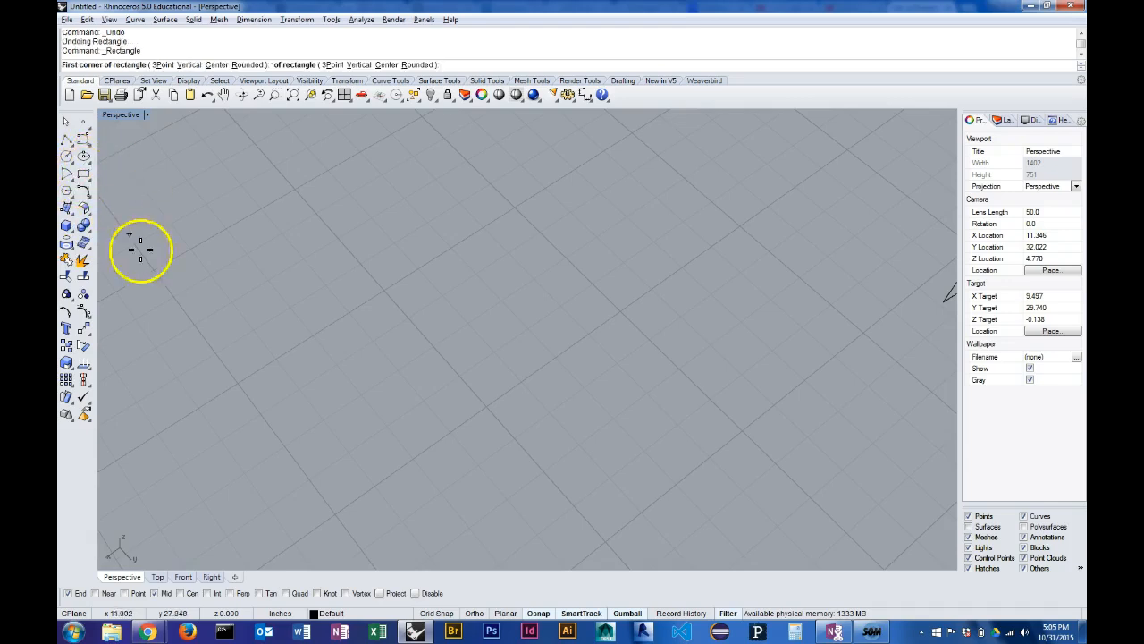
click(365, 426)
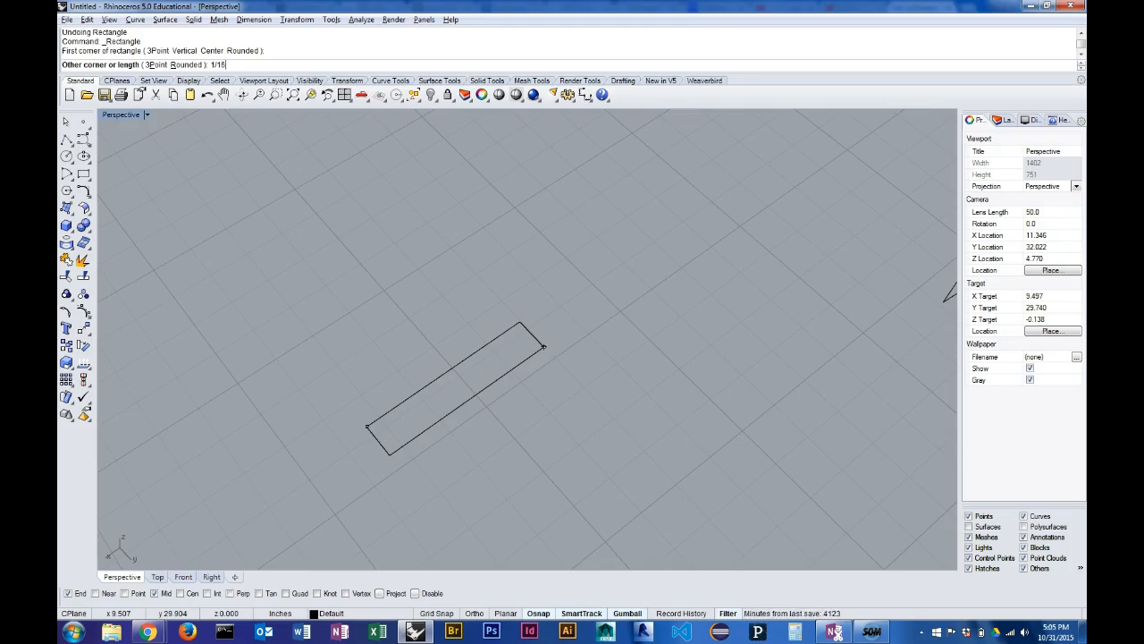
text(1/16)
key(Return)
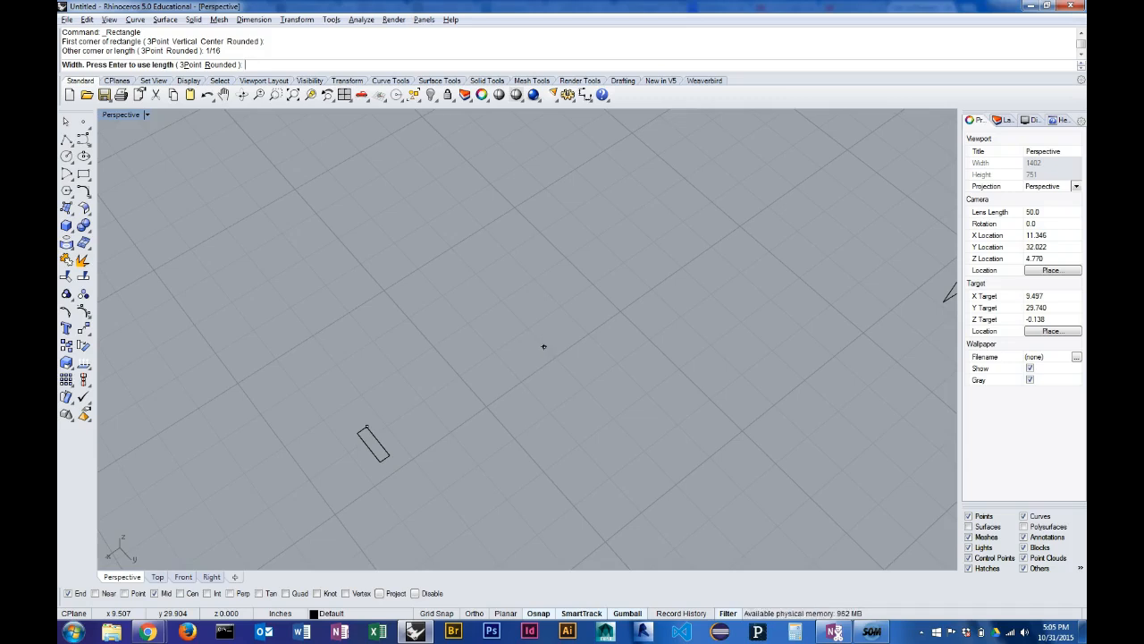
text(0.5)
key(Return)
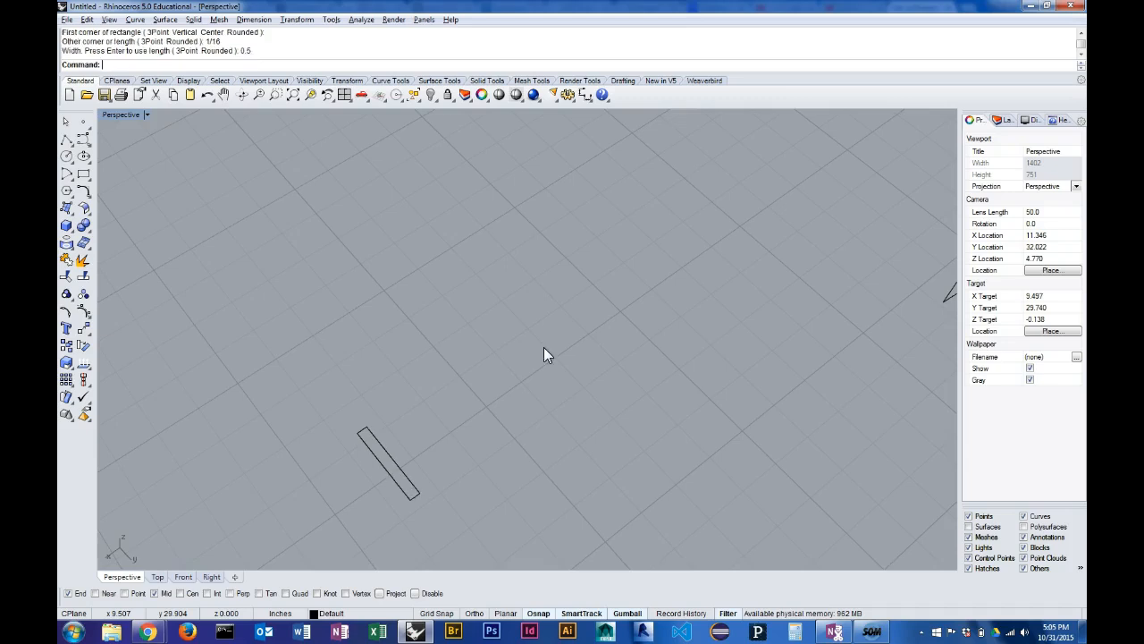
scroll(544, 347, down, 4)
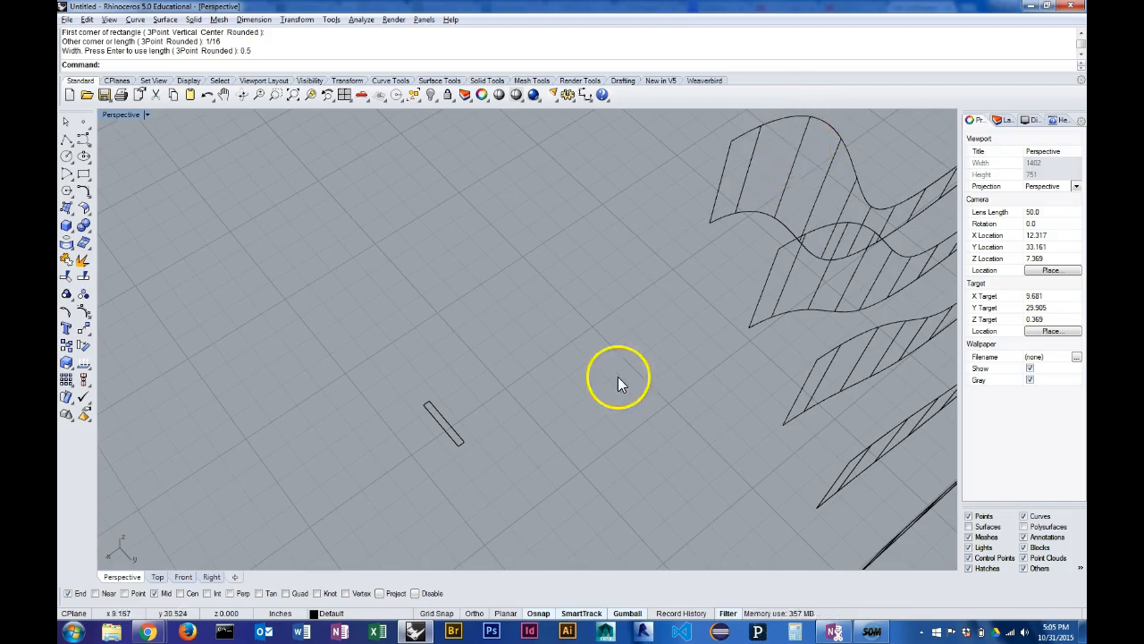
- Rotate the small rectangle 90 degrees so it stands upright, parallel to the nearer set's ribs
scroll(394, 467, down, 3)
right_drag(395, 467, 448, 436)
scroll(472, 481, up, 8)
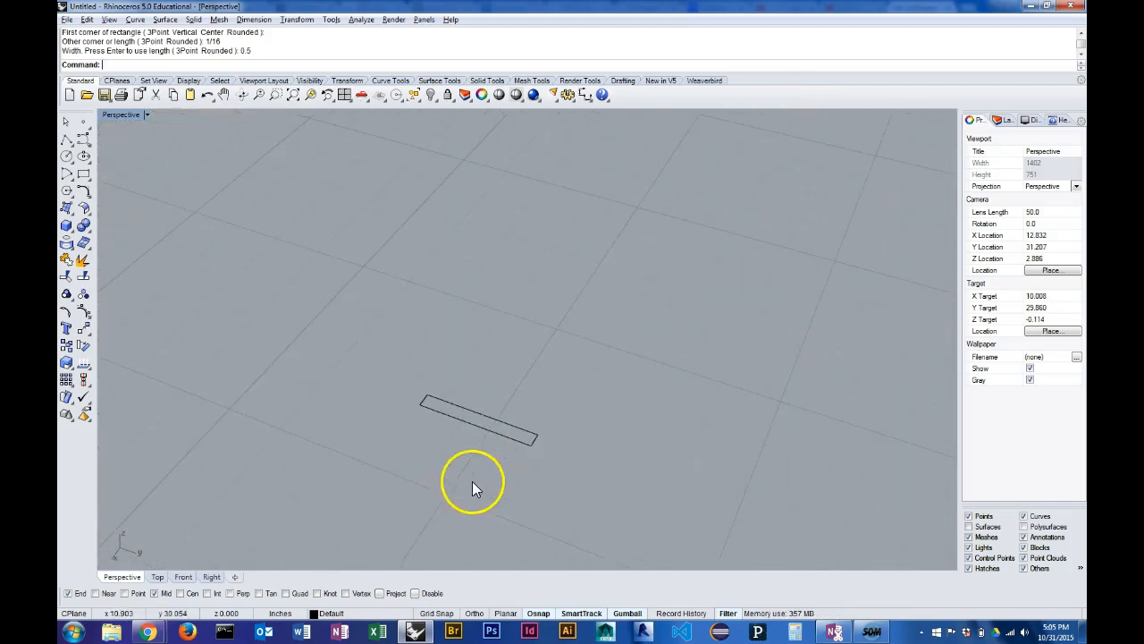
click(493, 427)
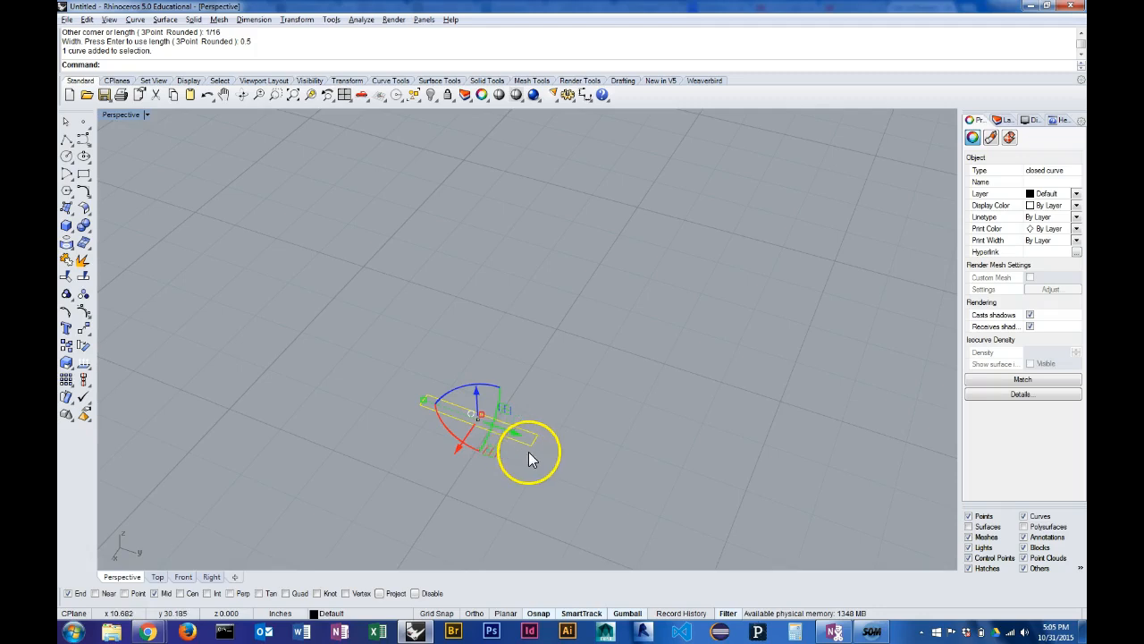
drag(453, 438, 529, 329)
scroll(530, 329, down, 5)
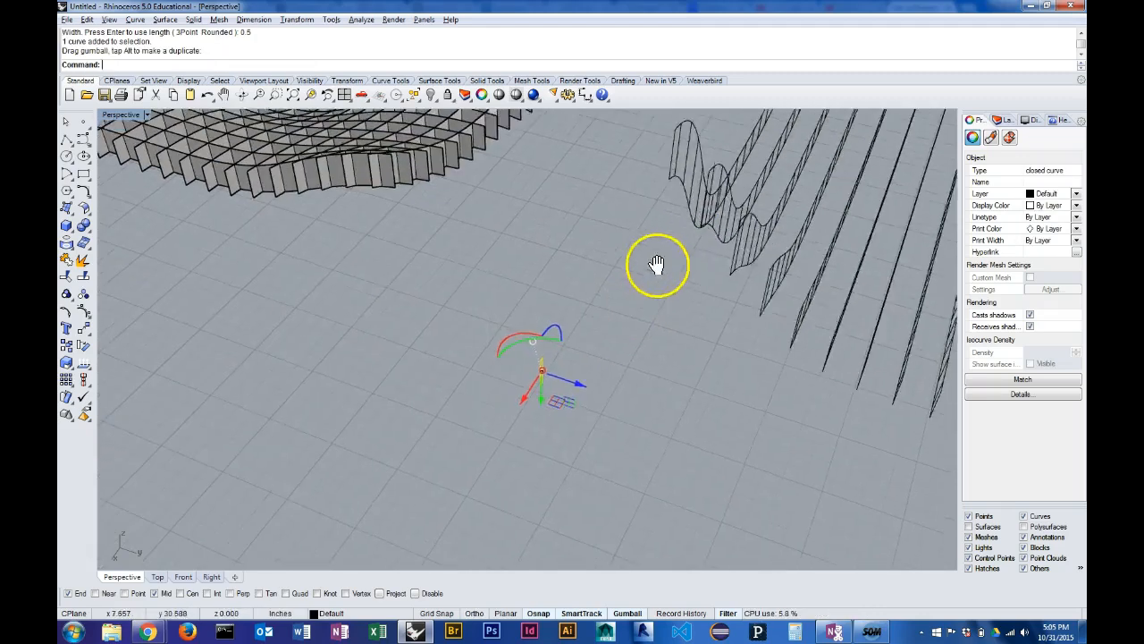
right_drag(606, 375, 696, 385)
click(619, 412)
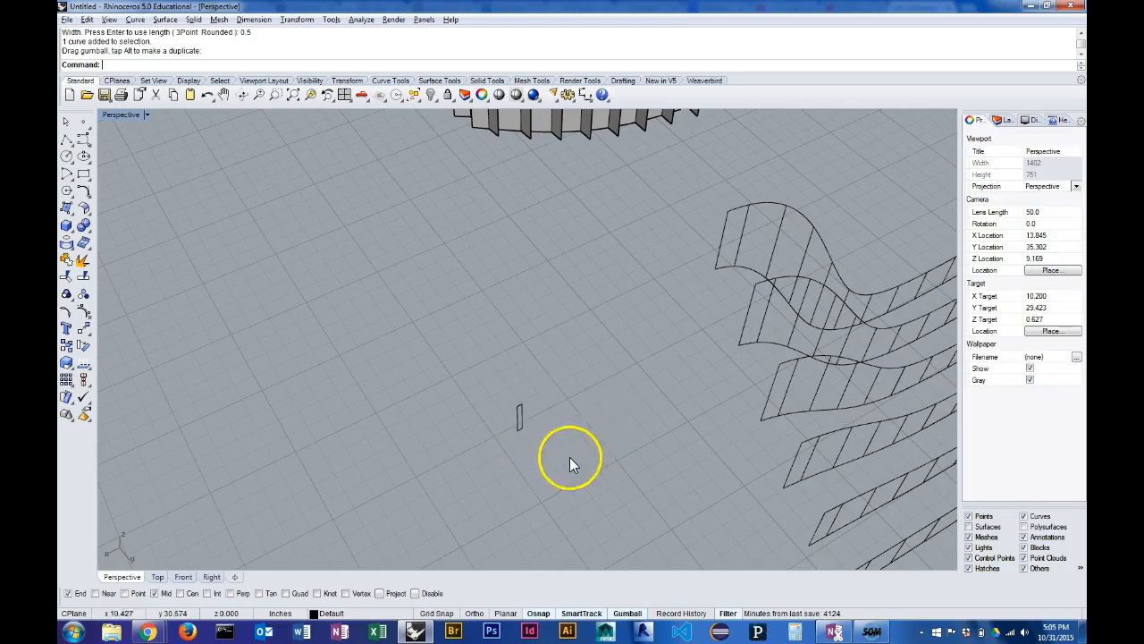
scroll(539, 421, up, 2)
scroll(546, 453, up, 2)
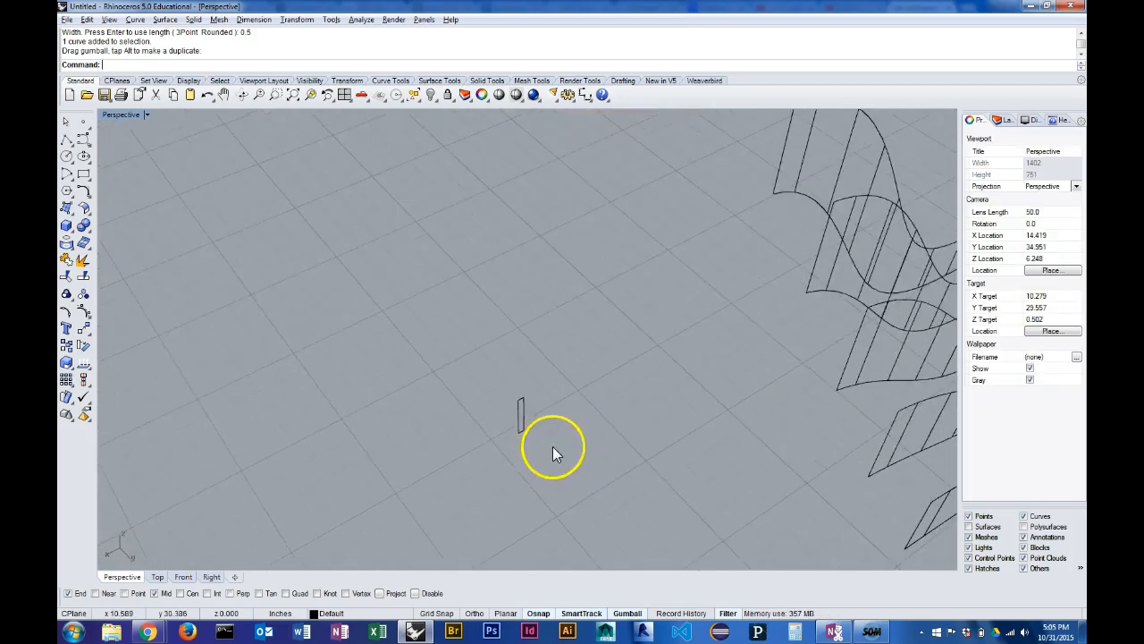
shift+right_drag(827, 156, 742, 245)
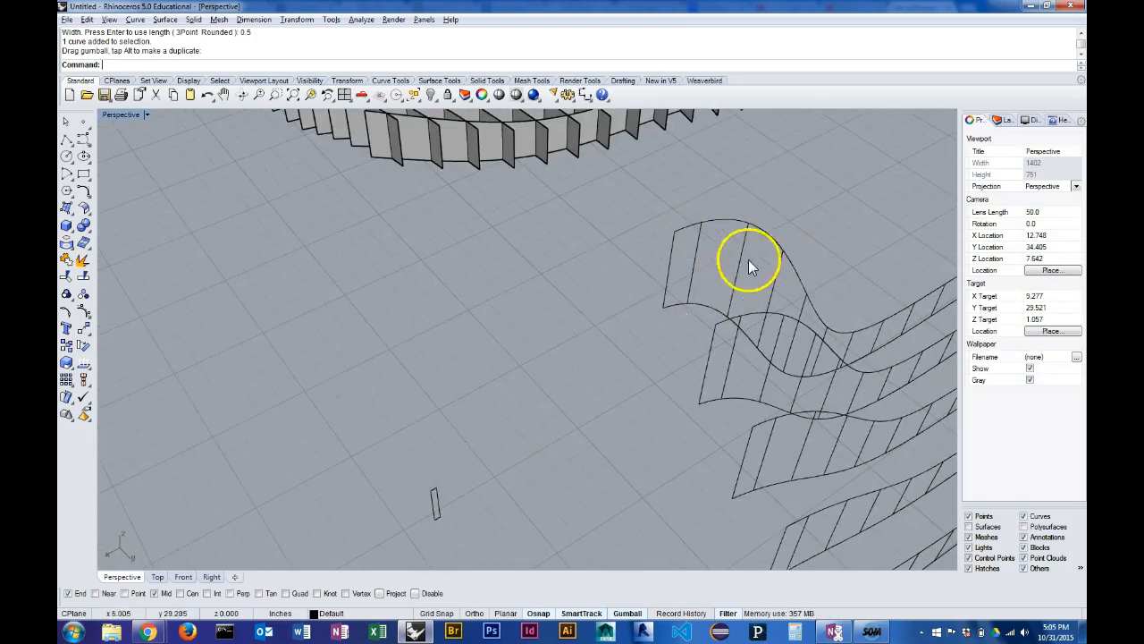
shift+right_drag(536, 522, 573, 422)
scroll(476, 433, up, 3)
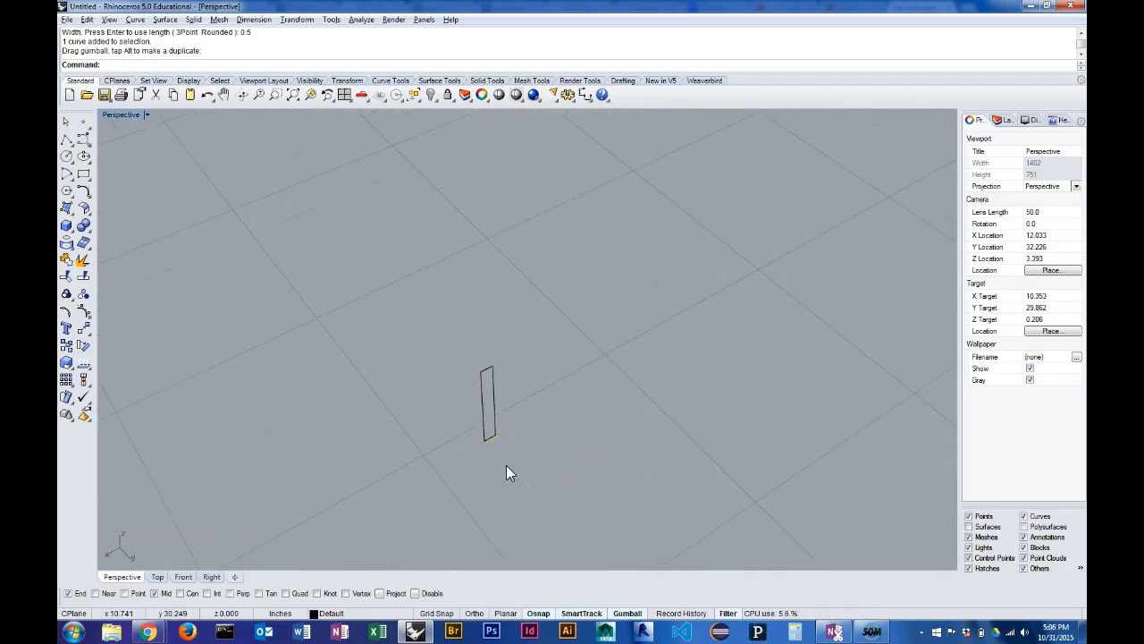
click(486, 411)
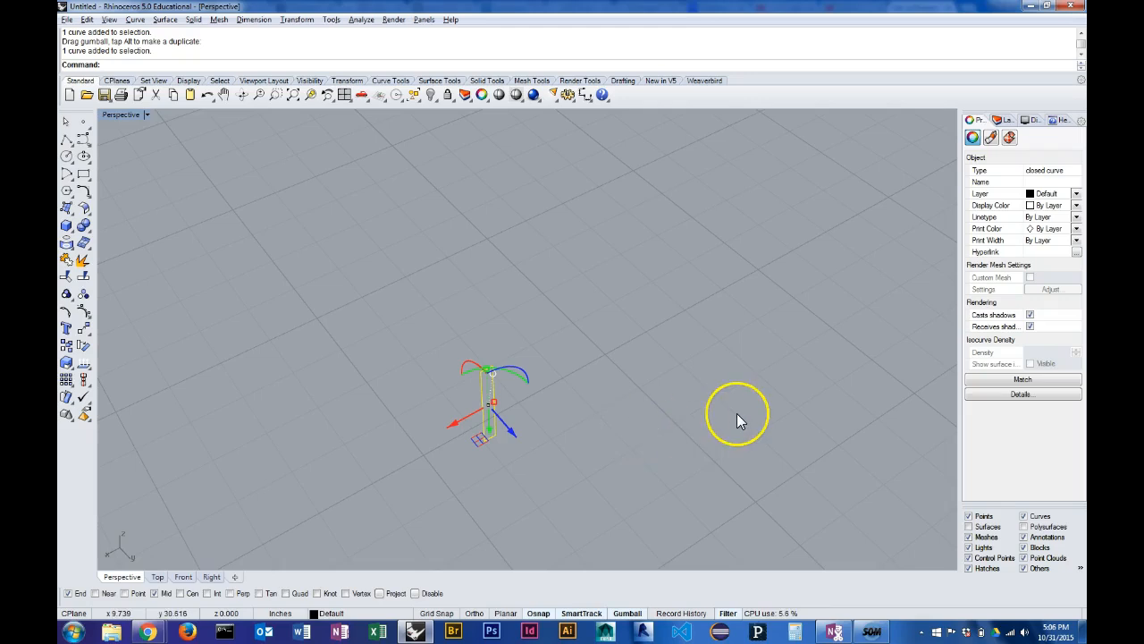
text(Copy)
key(Return)
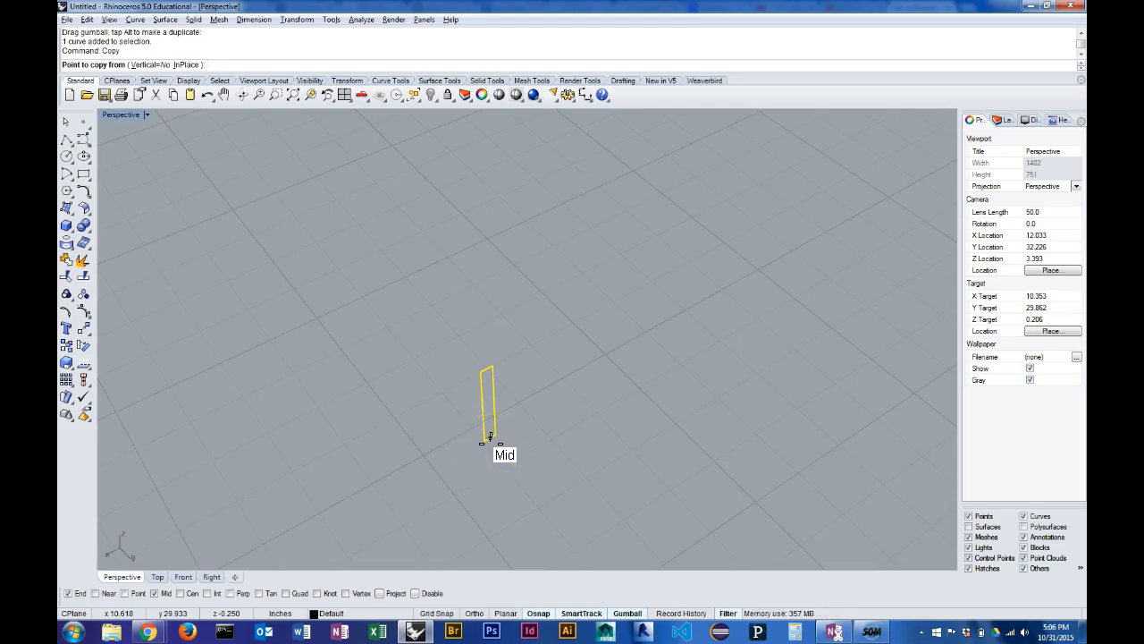
click(490, 438)
scroll(536, 475, down, 4)
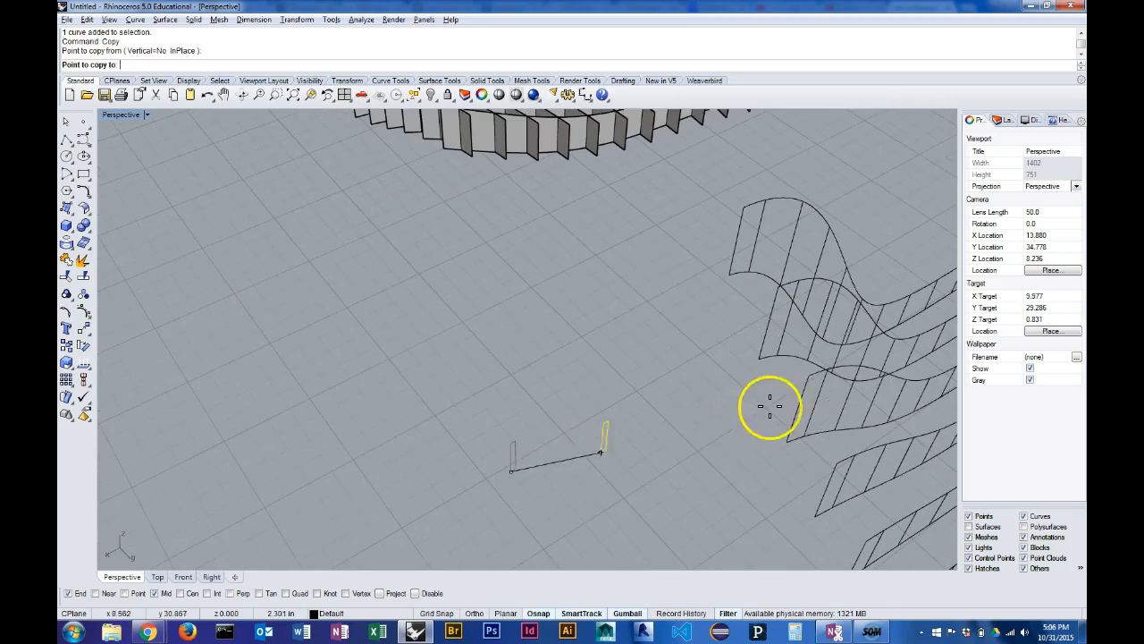
shift+right_drag(870, 231, 815, 276)
scroll(680, 322, up, 8)
scroll(681, 325, down, 3)
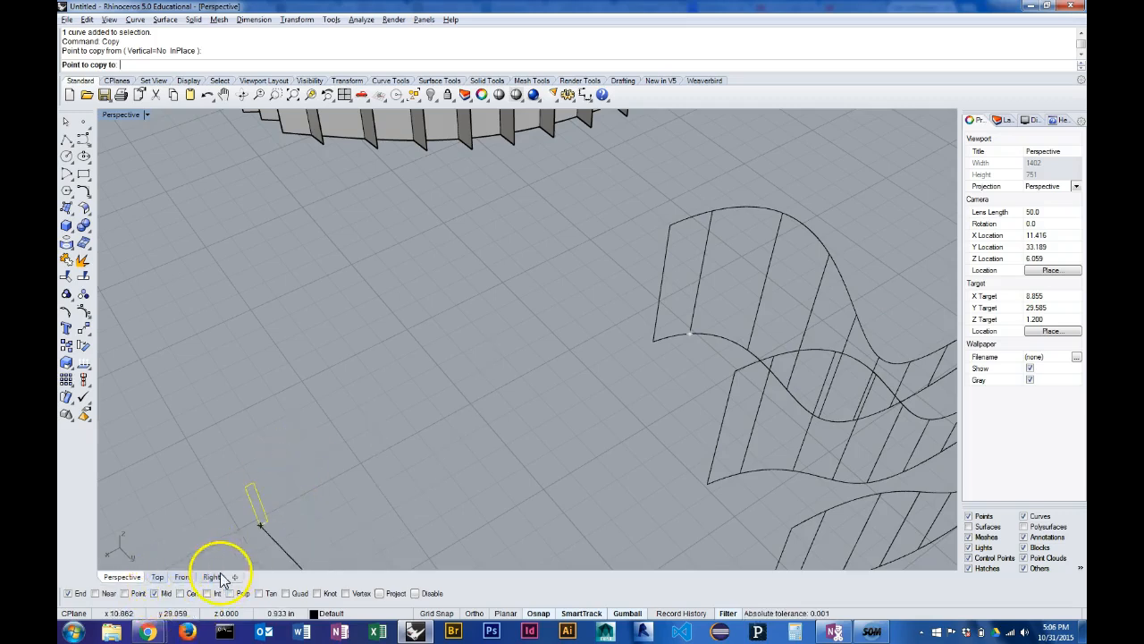
scroll(405, 488, down, 10)
shift+right_drag(421, 467, 483, 383)
scroll(459, 432, up, 10)
scroll(460, 433, up, 3)
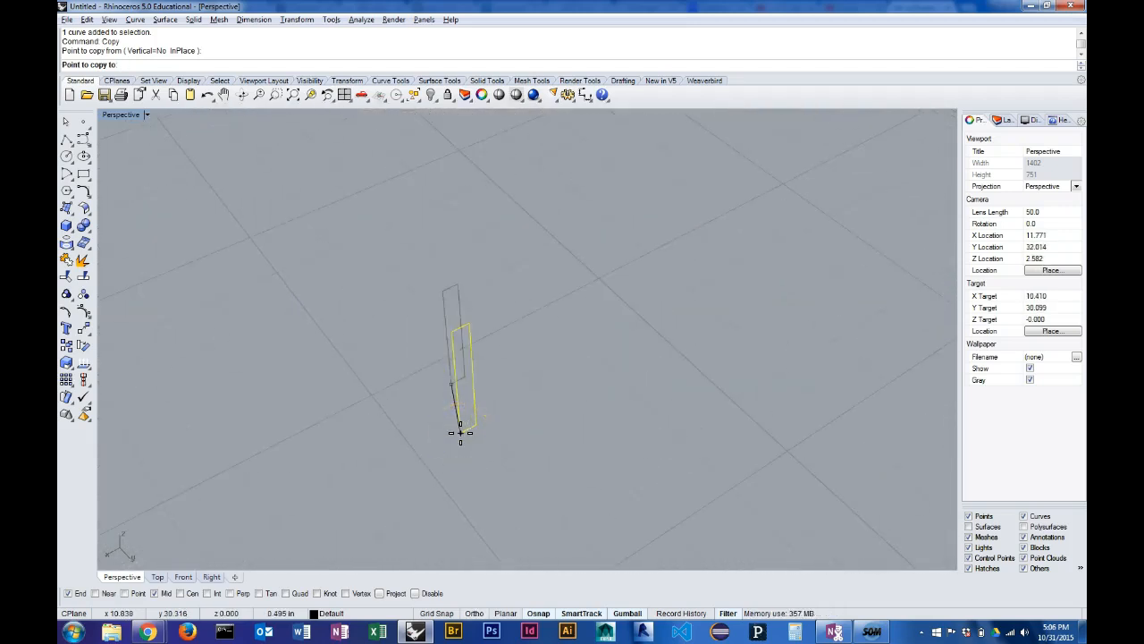
key(Escape)
right_drag(479, 417, 477, 418)
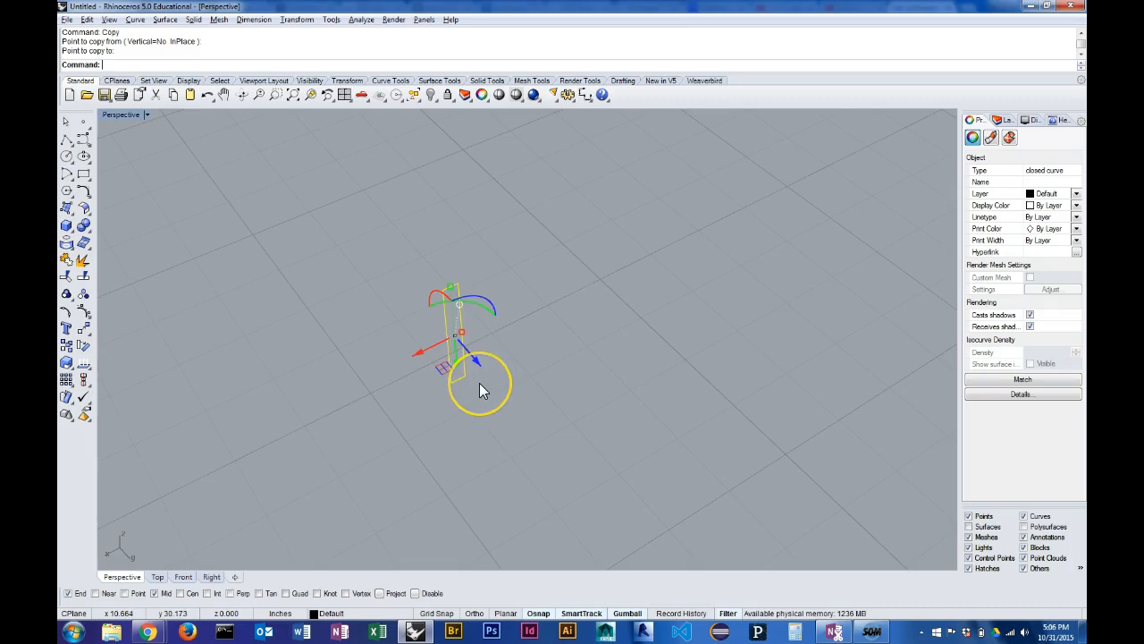
text(Cop)
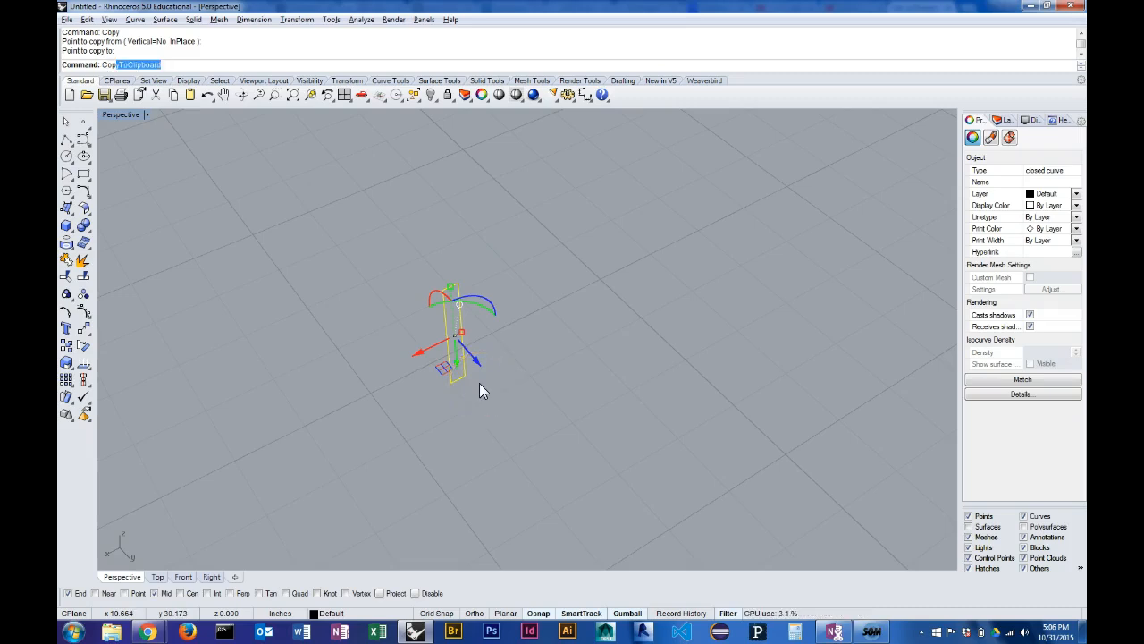
text(y)
key(Return)
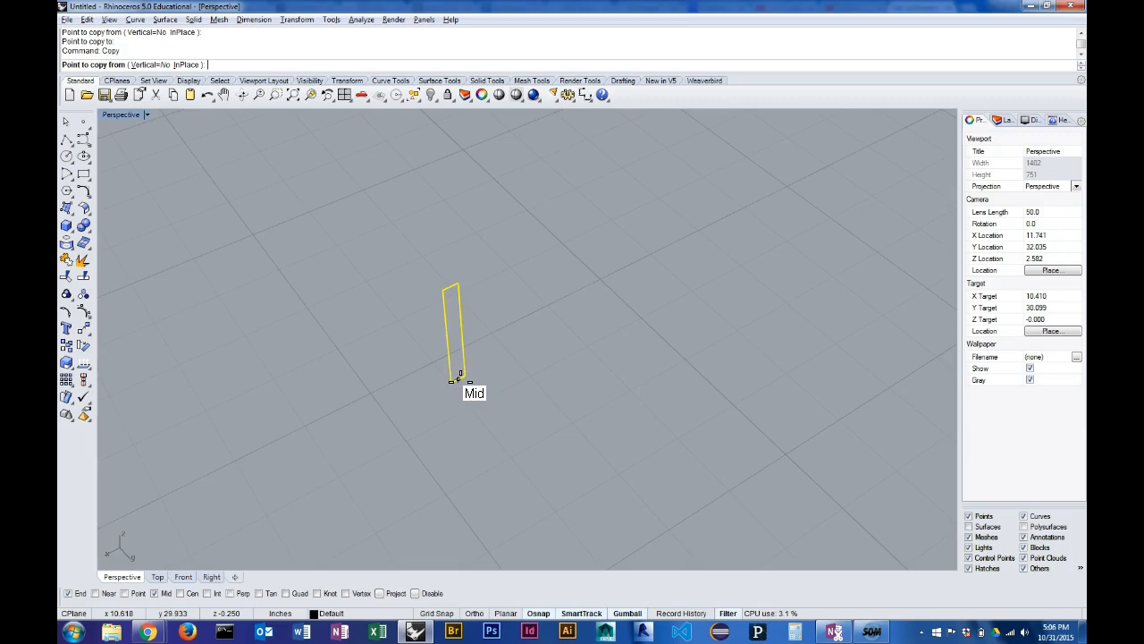
click(454, 379)
scroll(474, 426, down, 6)
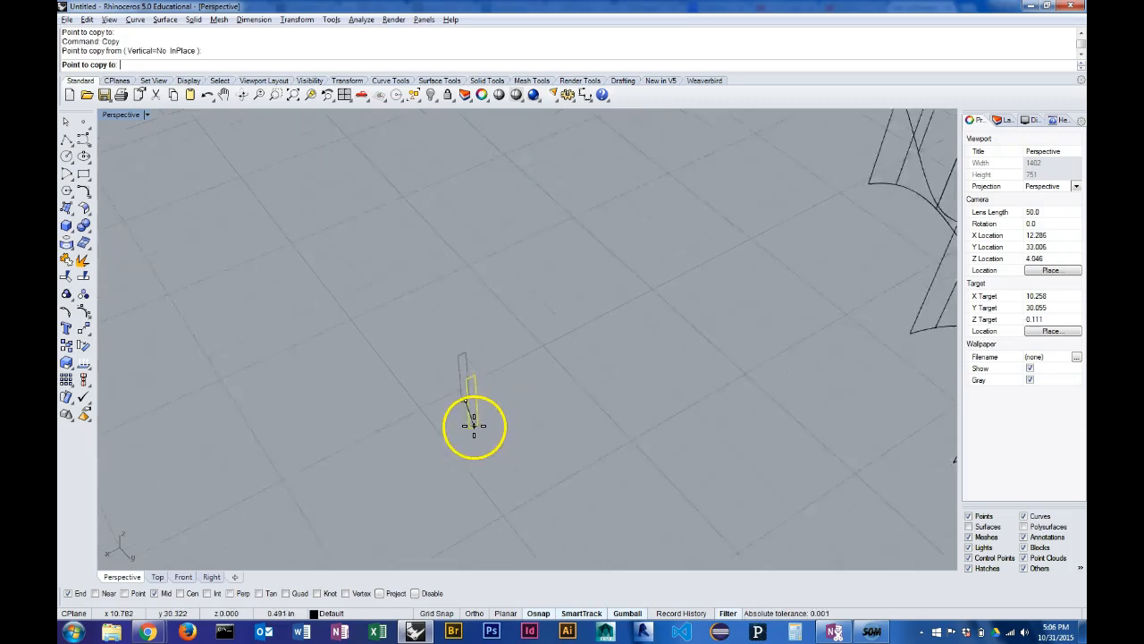
scroll(476, 426, up, 2)
scroll(682, 202, up, 3)
key(Escape)
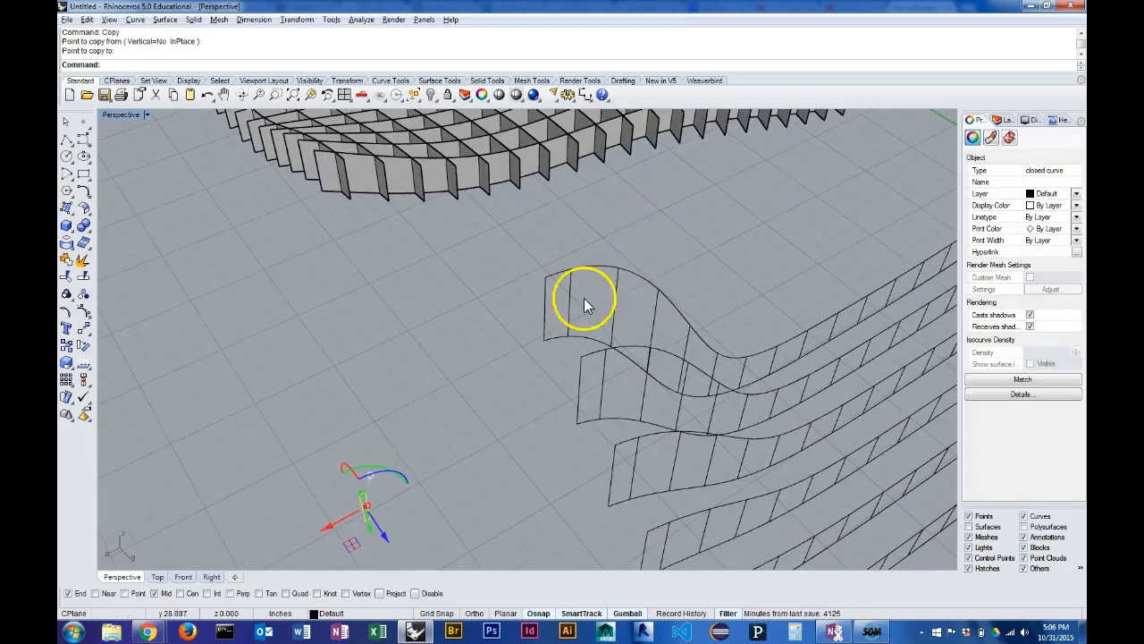
- Copy the upright rectangle by its bottom edge's midpoint onto the midpoints of the end rib's first three intersection lines
scroll(395, 481, up, 3)
key(Return)
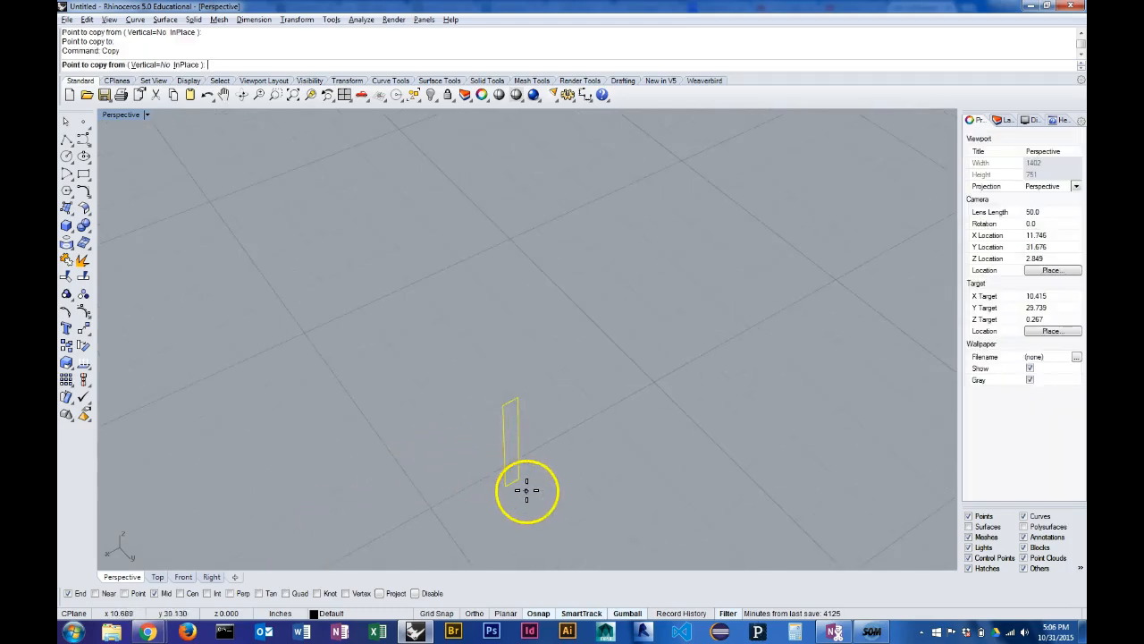
click(510, 480)
scroll(744, 283, down, 2)
scroll(743, 282, down, 6)
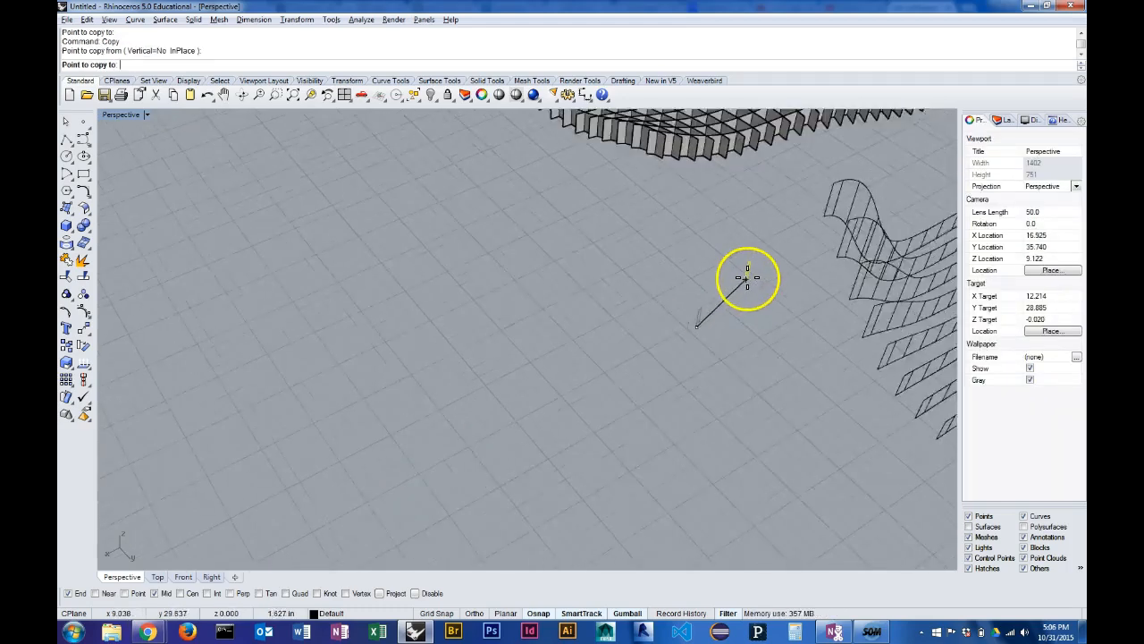
scroll(564, 364, up, 3)
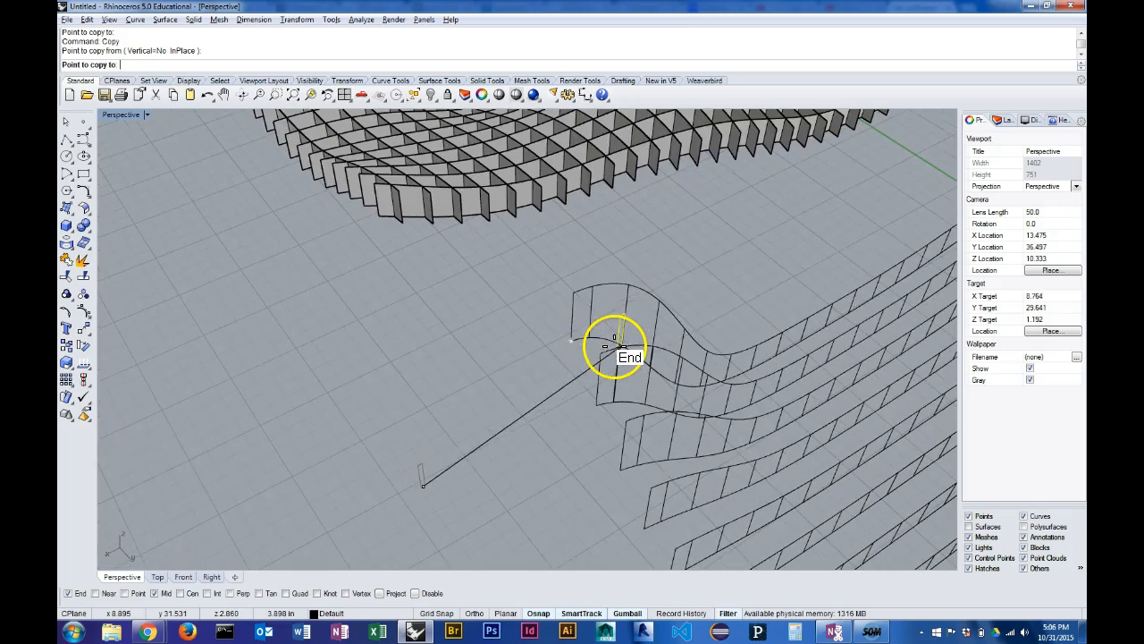
click(590, 310)
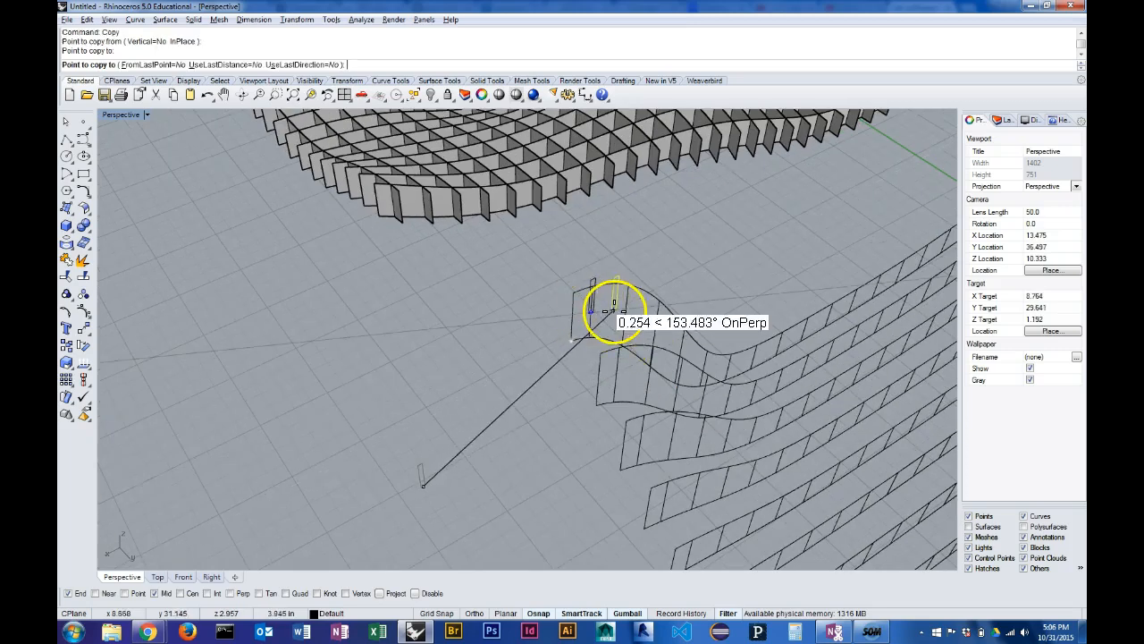
click(627, 315)
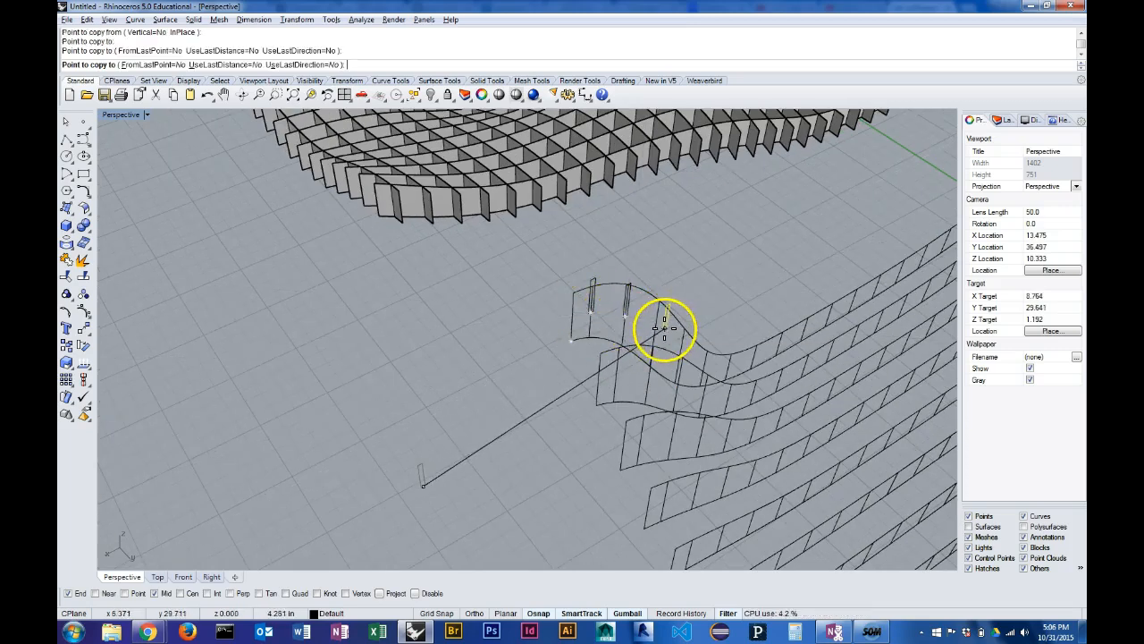
click(664, 324)
scroll(713, 263, up, 3)
scroll(719, 264, up, 3)
mouse_move(718, 290)
right_down()
mouse_move(677, 263)
mouse_move(703, 291)
right_up()
click(696, 320)
key(Return)
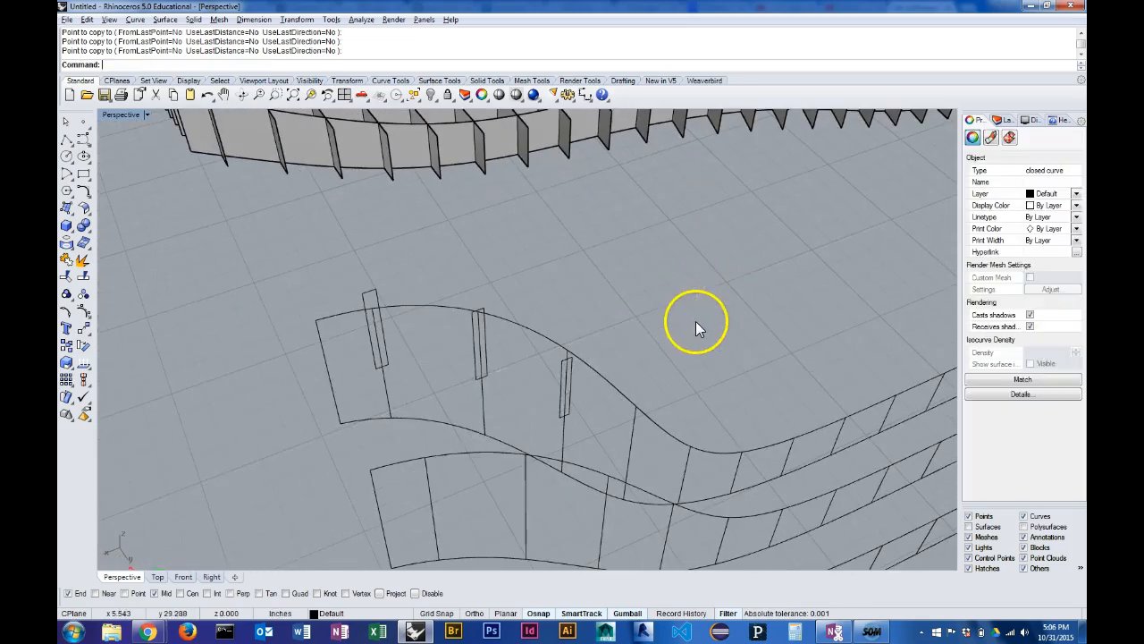
- Stretch the second notch rectangle upward with Scale1D from its bottom edge to about 0.7 inch, past the rib's upper curve
click(478, 362)
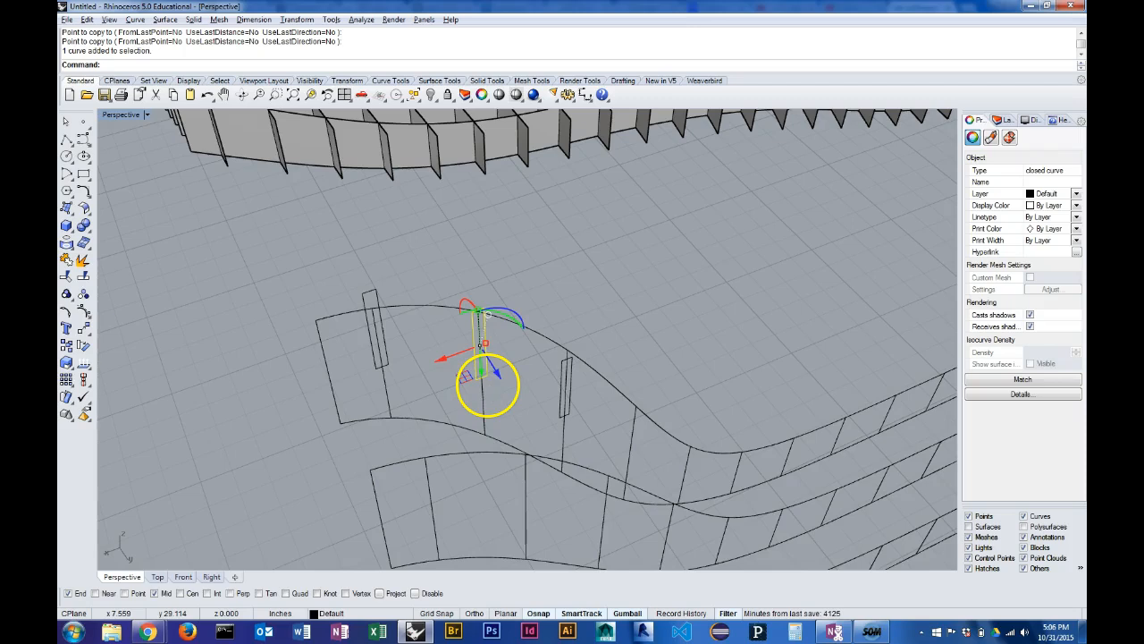
text(Sca)
key(Return)
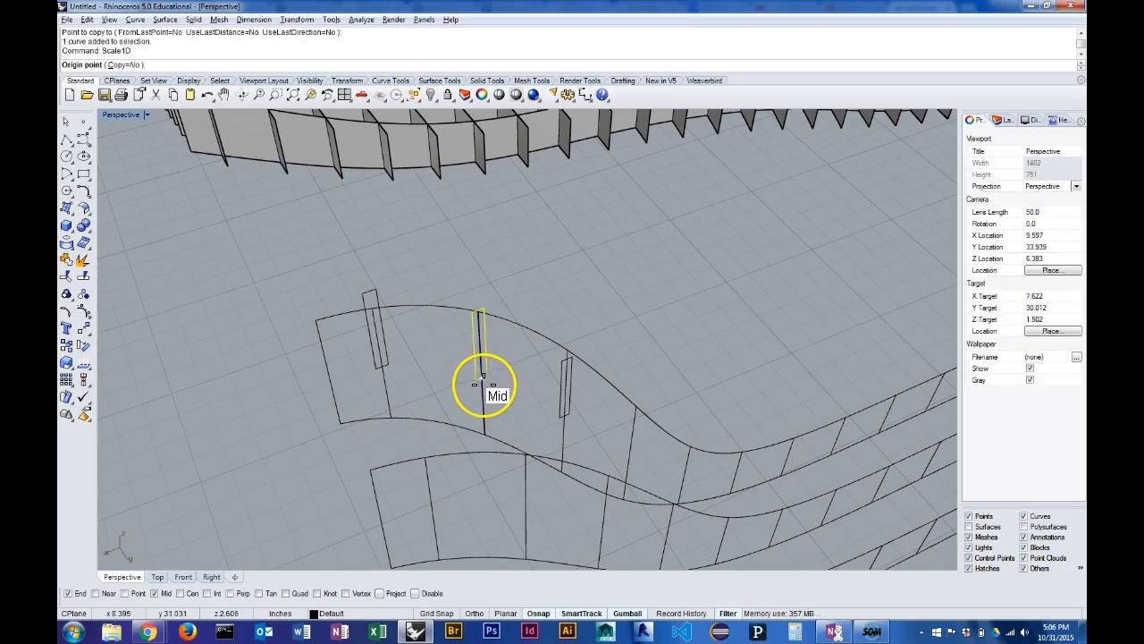
click(479, 375)
click(477, 314)
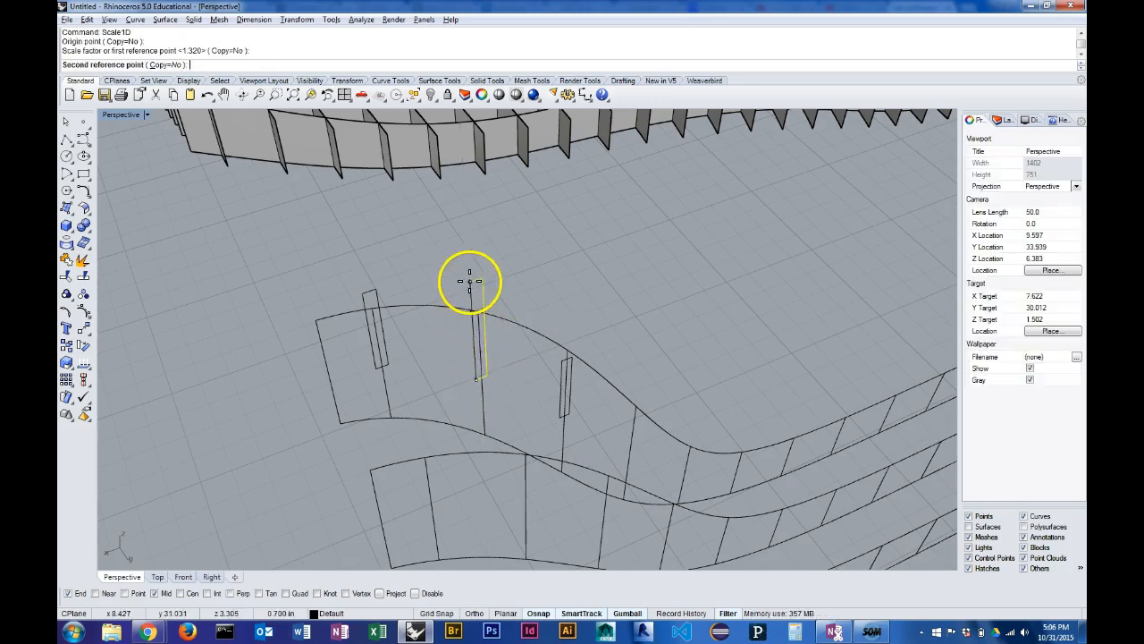
click(474, 280)
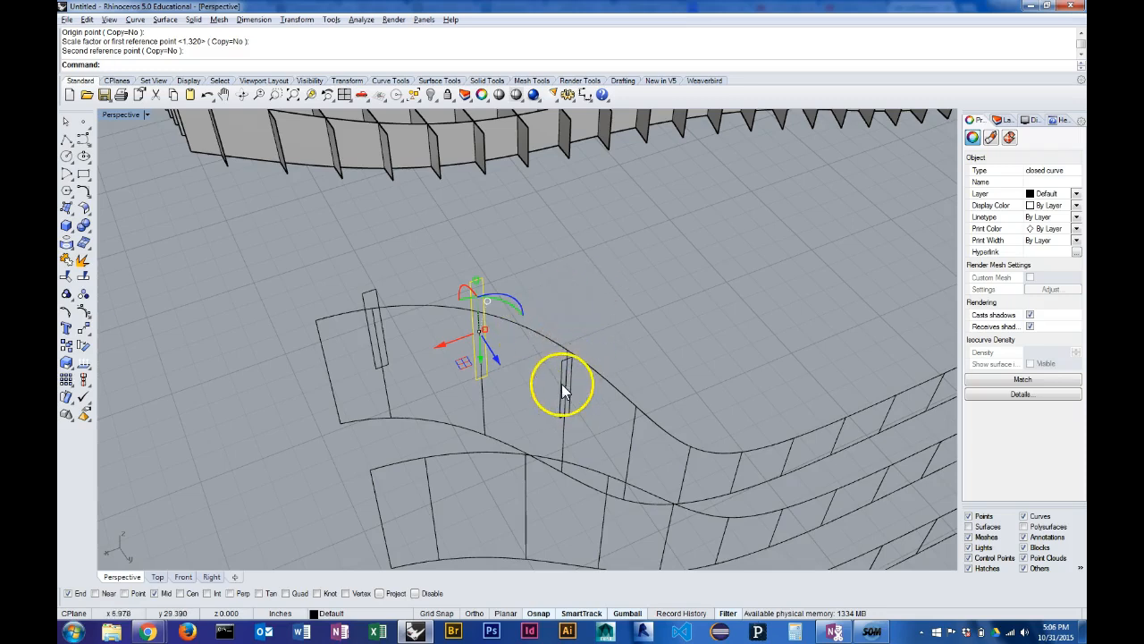
- Stretch the third notch rectangle upward with Scale1D from its bottom edge so it extends past the rib's upper curve
click(562, 383)
key(Return)
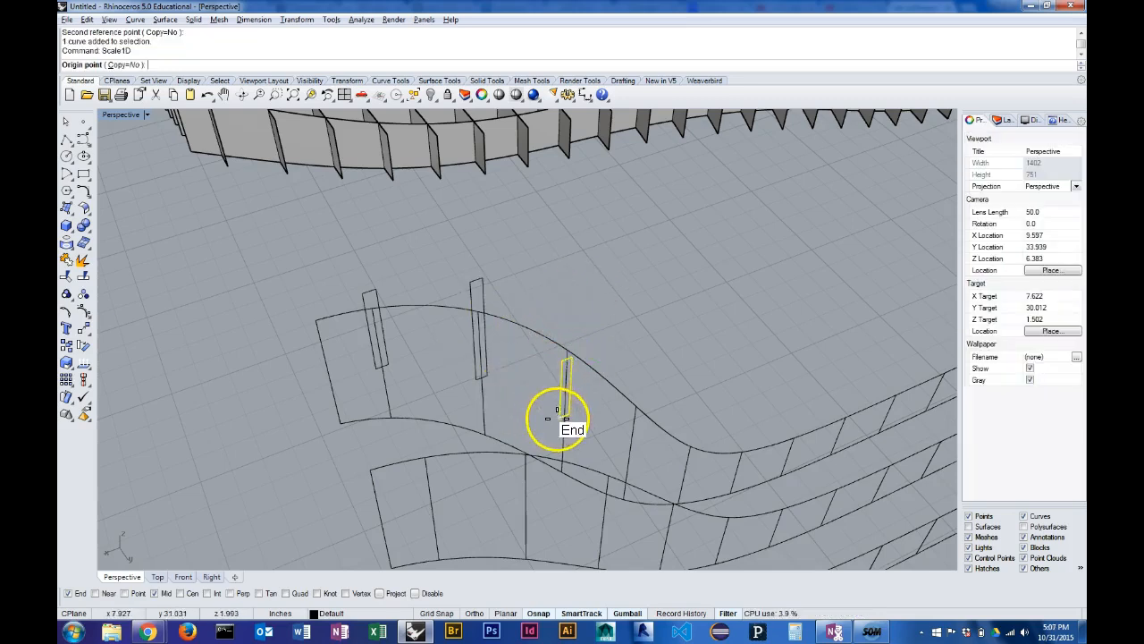
click(560, 414)
click(564, 361)
click(561, 322)
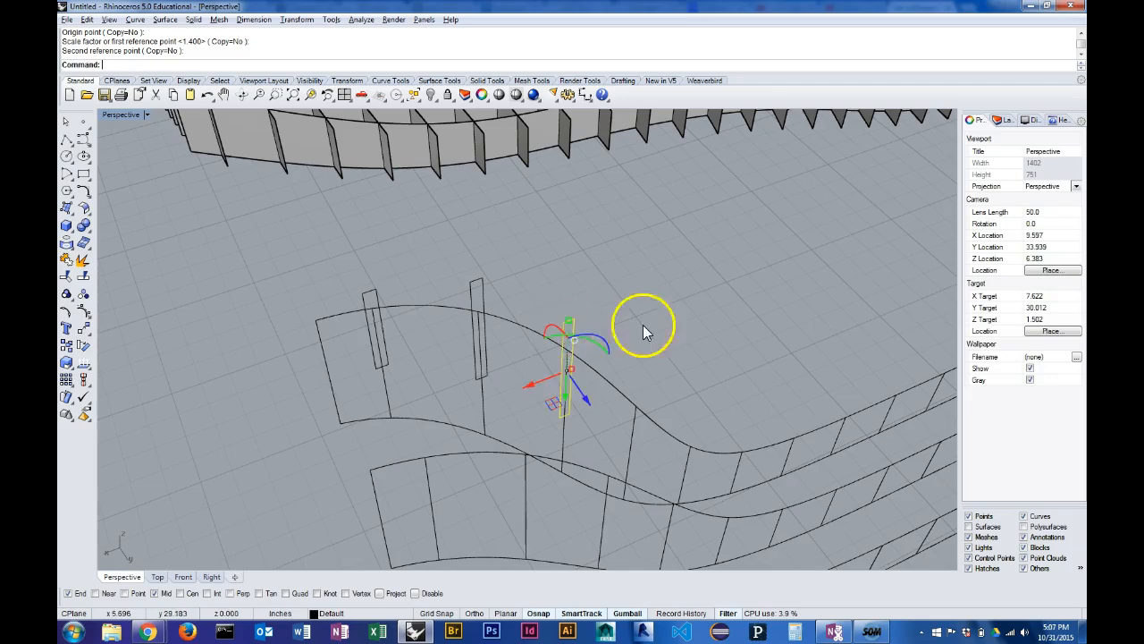
- Copy the stretched third notch rectangle by its bottom edge's midpoint onto the midpoints of the next four intersection lines
click(569, 318)
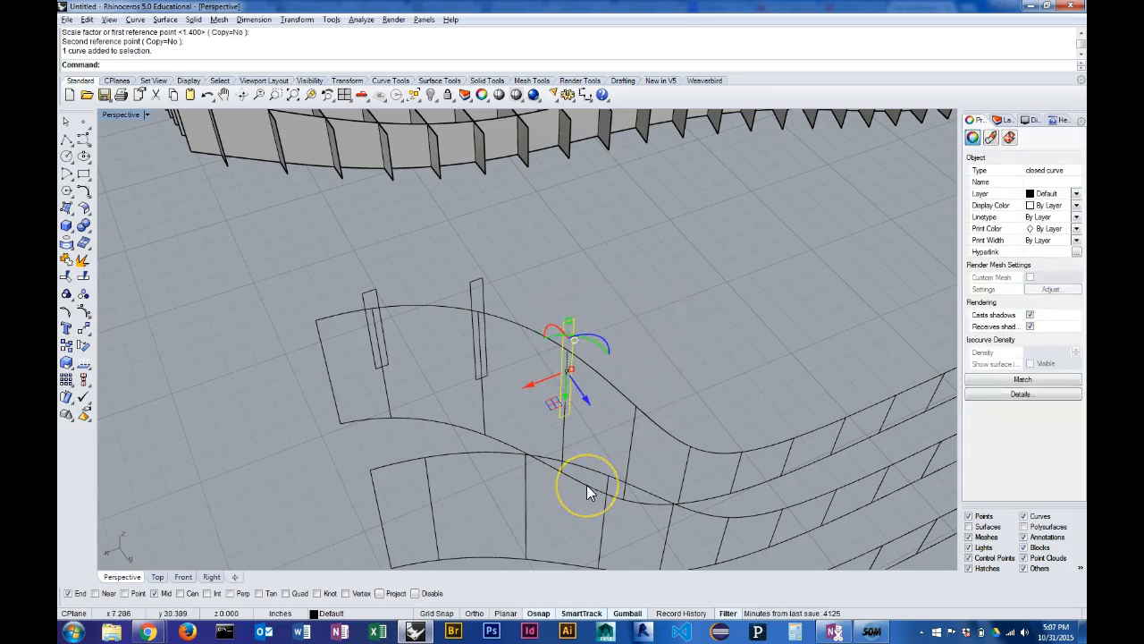
text(Copy)
key(Return)
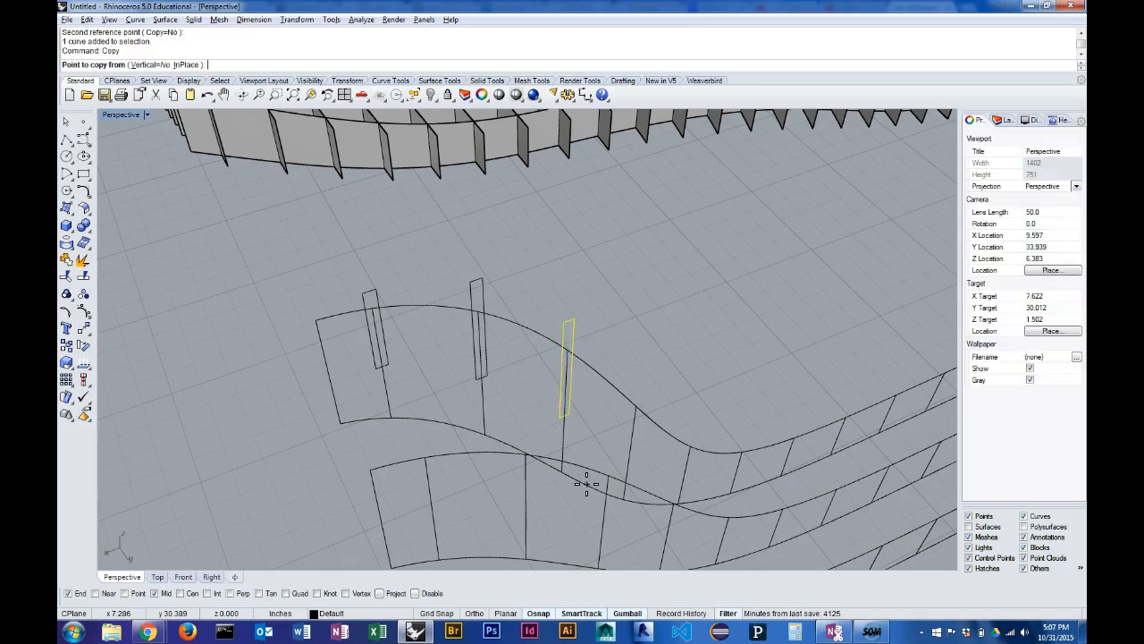
click(565, 415)
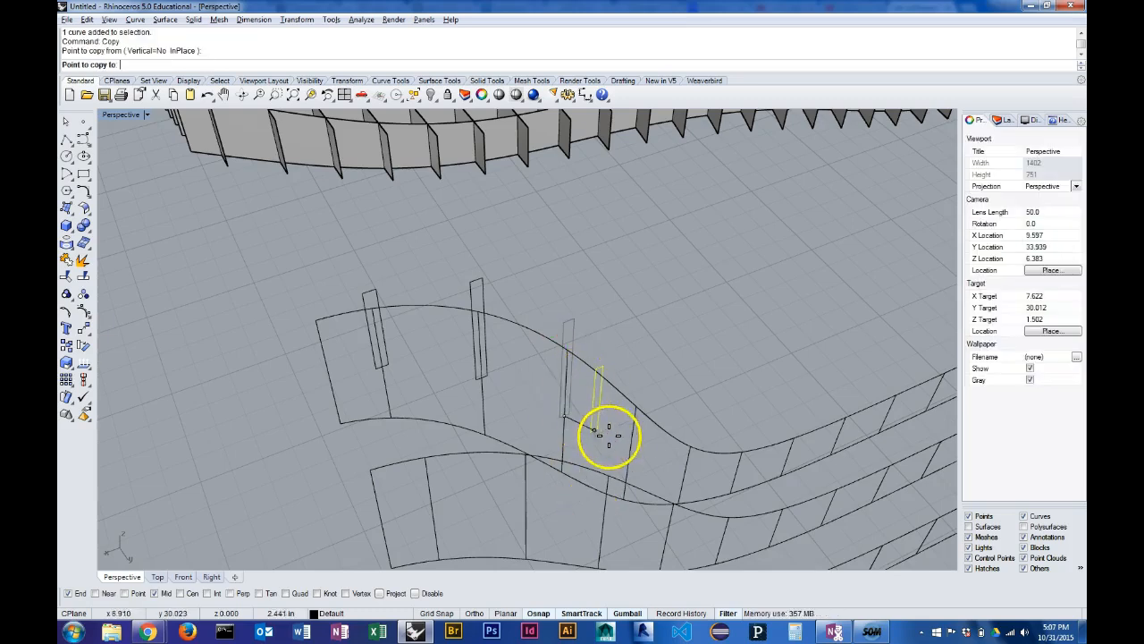
click(630, 454)
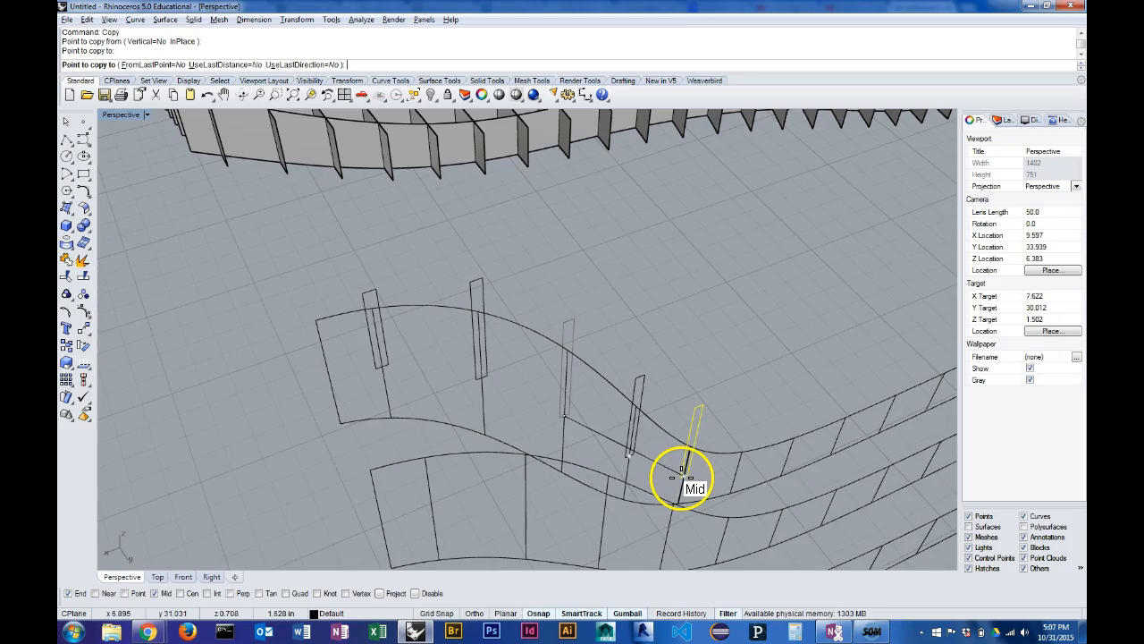
click(686, 473)
click(734, 471)
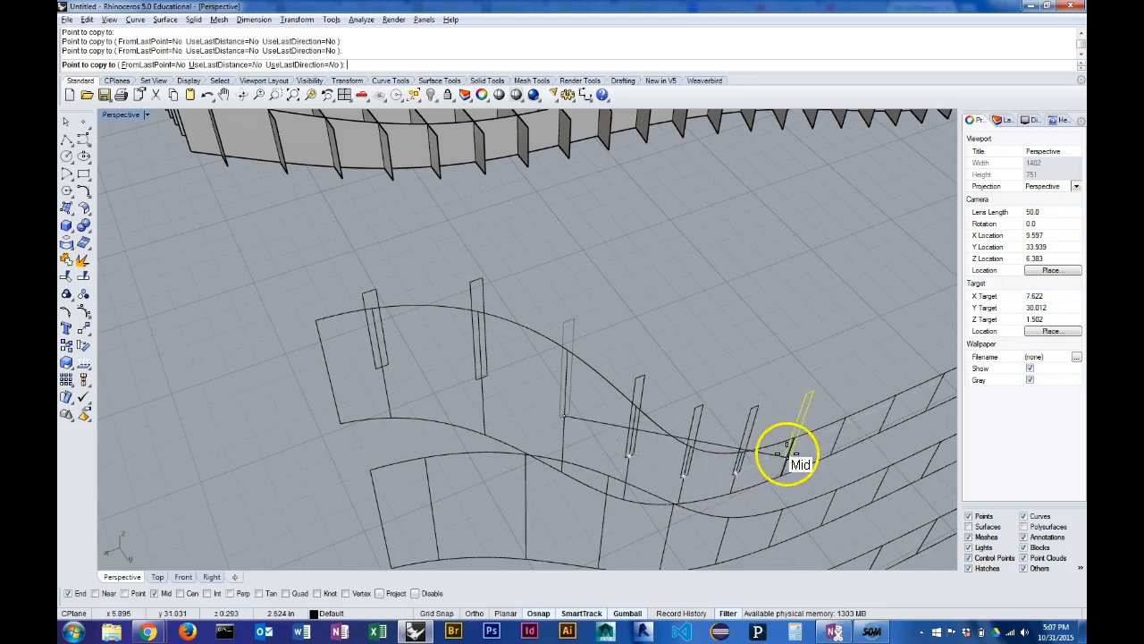
click(785, 459)
right_drag(790, 456, 557, 263)
key(Return)
right_drag(717, 235, 480, 304)
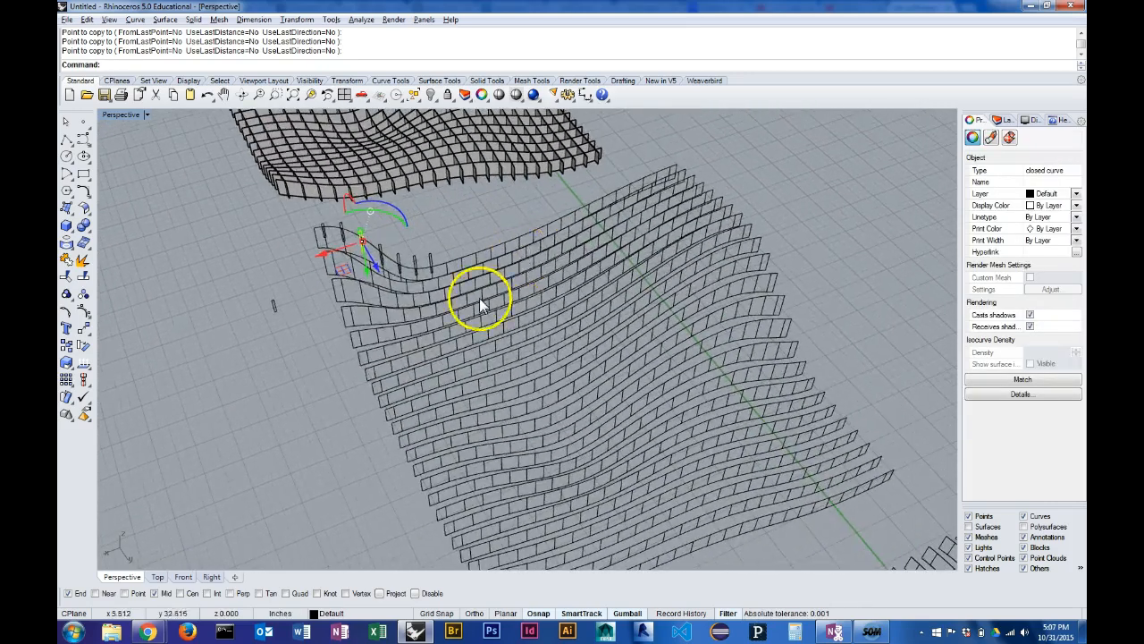
- Duplicate one of the stretched notch rectangles on the end rib in place through the clipboard
mouse_move(598, 402)
right_down()
mouse_move(510, 271)
mouse_move(689, 434)
mouse_move(536, 298)
right_up()
right_drag(508, 356, 584, 347)
shift+right_drag(425, 389, 551, 445)
right_drag(684, 382, 376, 182)
click(381, 174)
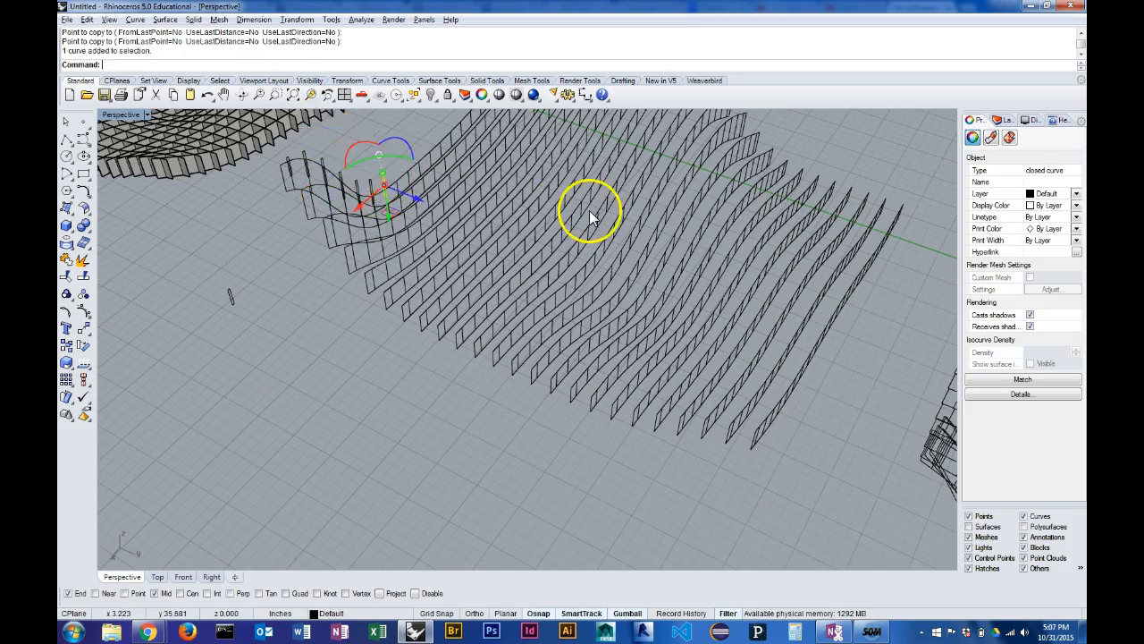
key(ctrl+c)
key(ctrl+v)
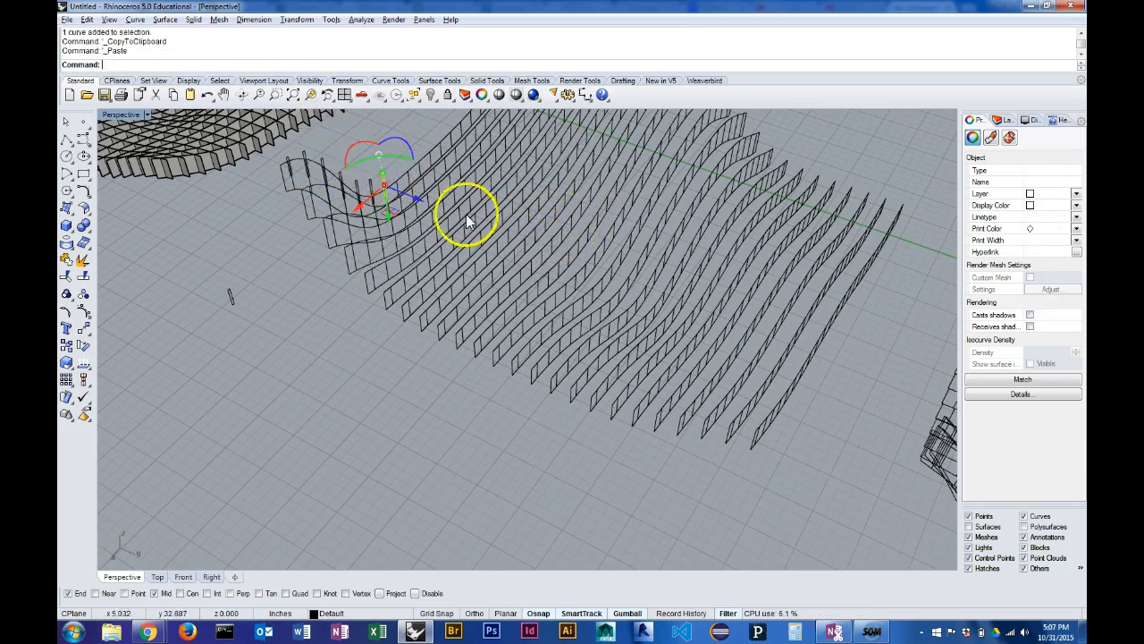
- Move the duplicated notch rectangle across to the free space beside the end of the second, crossing set of ribs
drag(421, 202, 932, 373)
shift+right_drag(899, 359, 596, 387)
scroll(613, 370, up, 3)
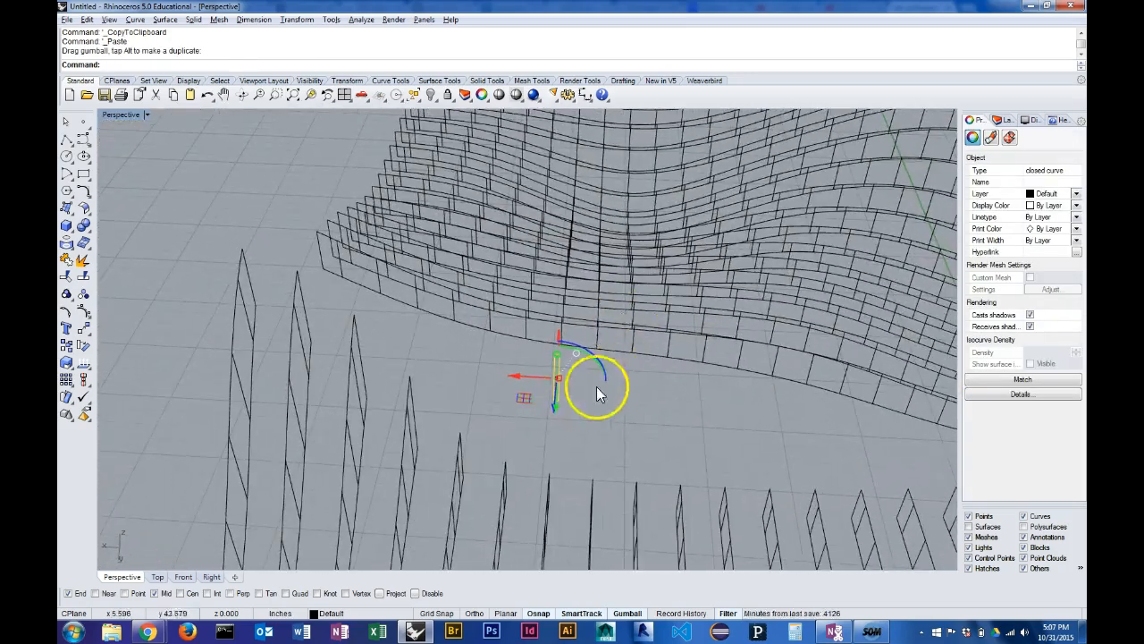
drag(553, 407, 576, 492)
right_drag(587, 510, 707, 539)
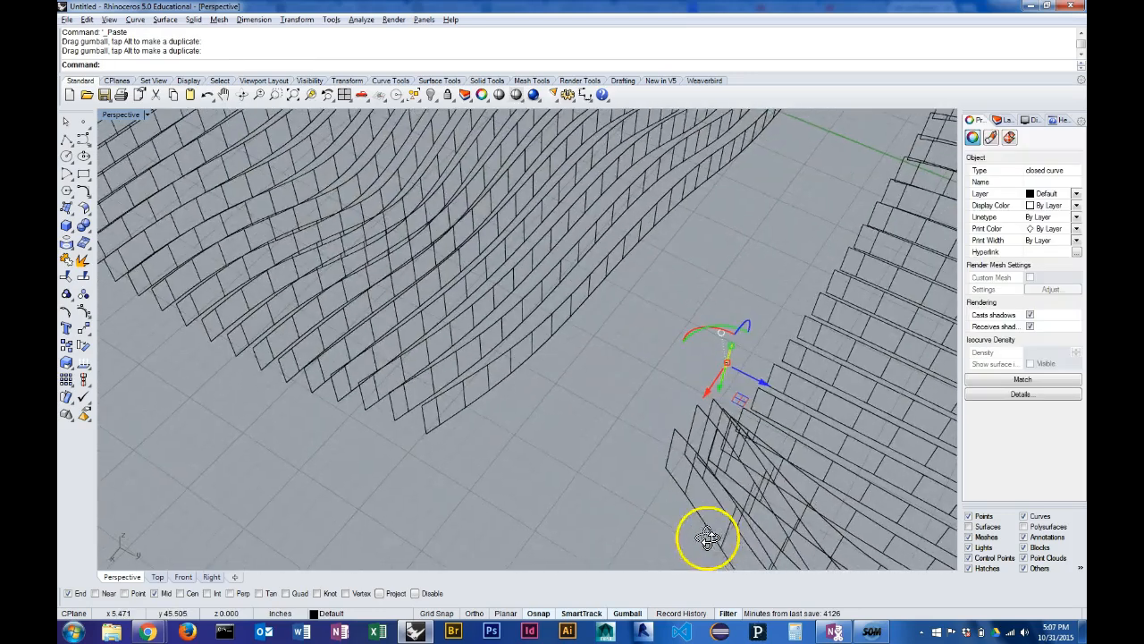
right_drag(758, 354, 708, 357)
drag(704, 354, 798, 379)
drag(686, 331, 798, 379)
right_drag(797, 379, 878, 506)
click(712, 412)
- Copy the moved rectangle by its top edge's midpoint onto the midpoints of the first six intersection lines on the second set's end rib
shift+right_drag(760, 278, 651, 261)
right_drag(592, 306, 620, 335)
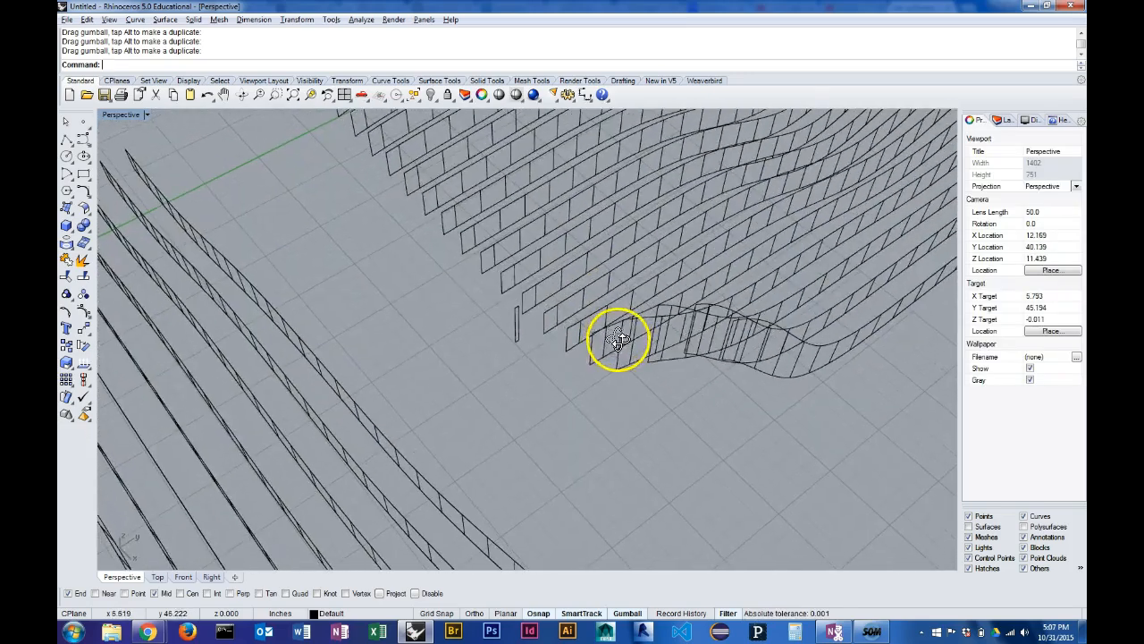
click(510, 331)
right_drag(510, 331, 549, 408)
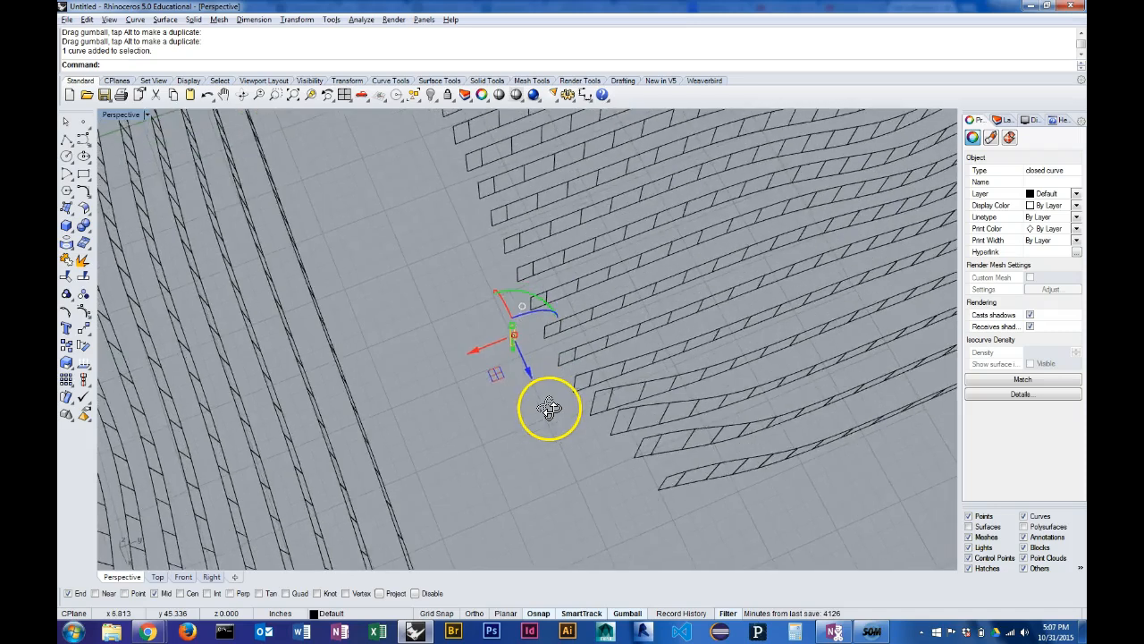
scroll(499, 308, up, 6)
right_drag(506, 317, 566, 363)
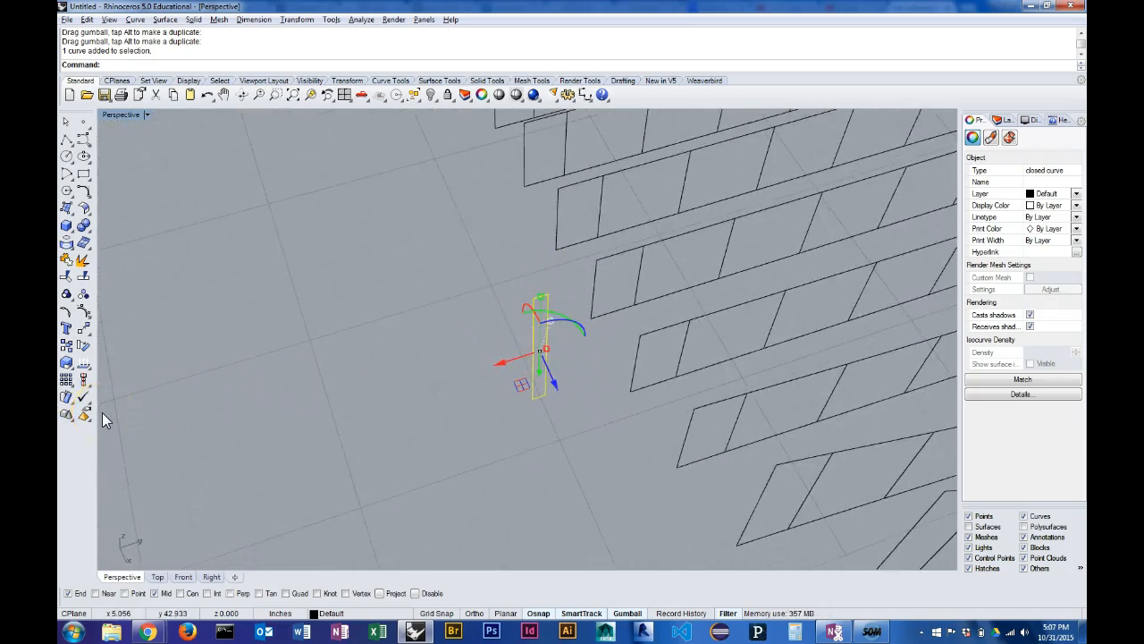
key(Return)
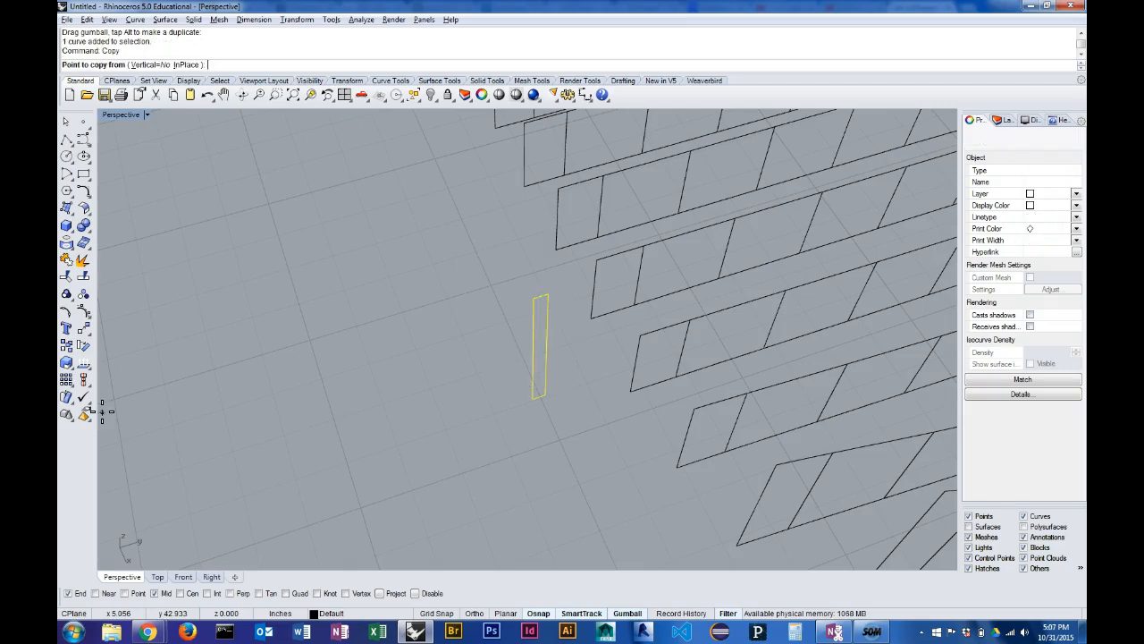
click(542, 303)
scroll(674, 403, up, 6)
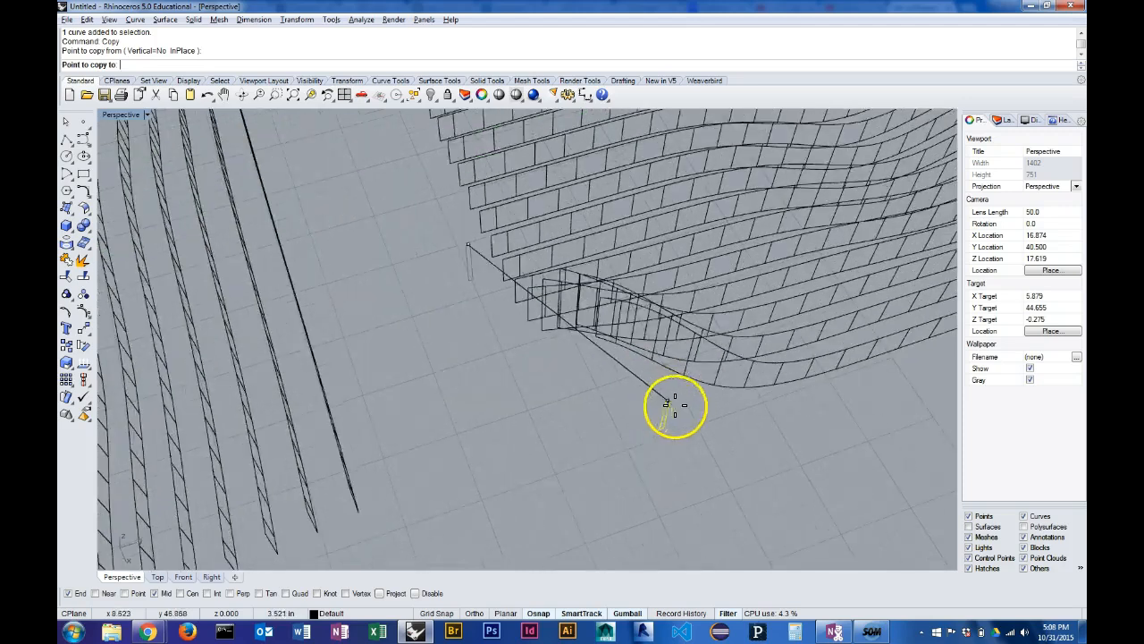
right_drag(794, 409, 800, 435)
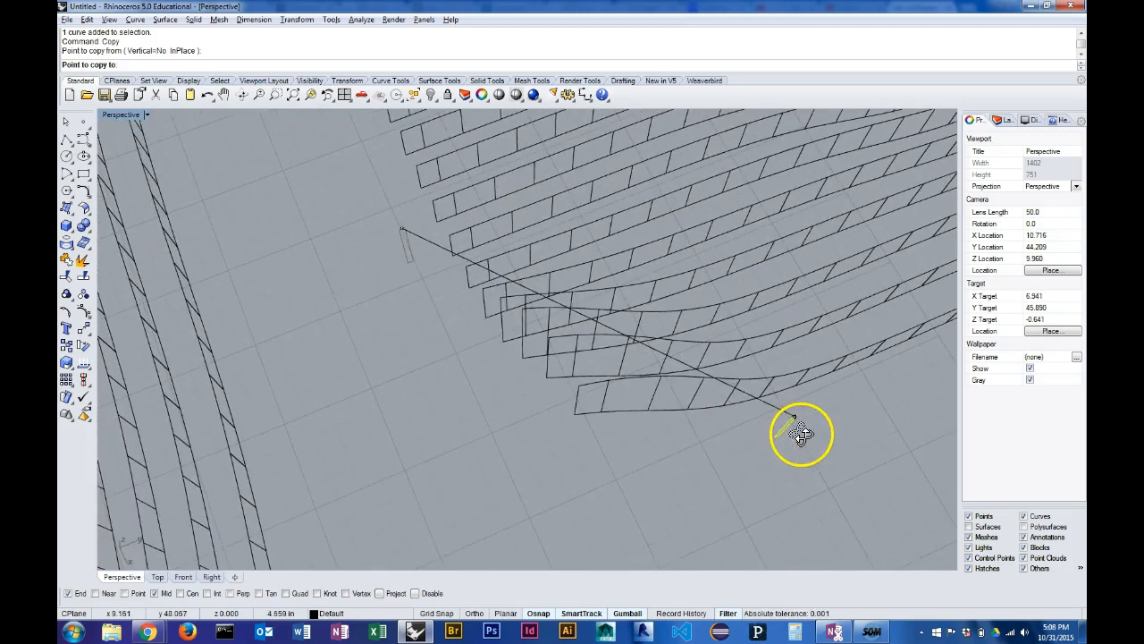
click(607, 397)
click(653, 396)
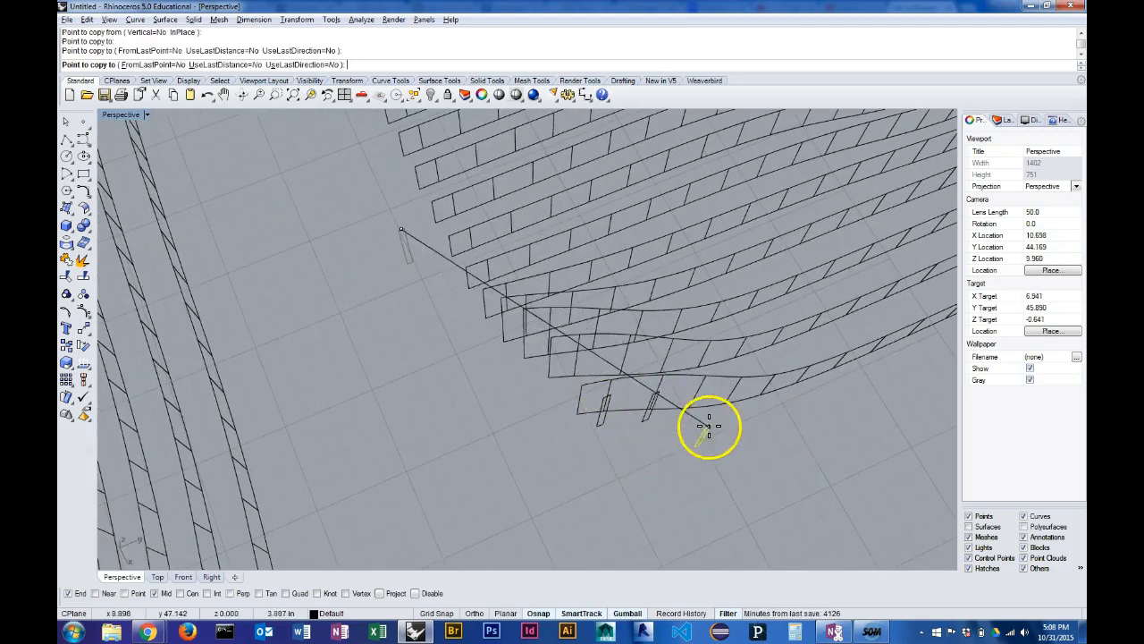
click(694, 396)
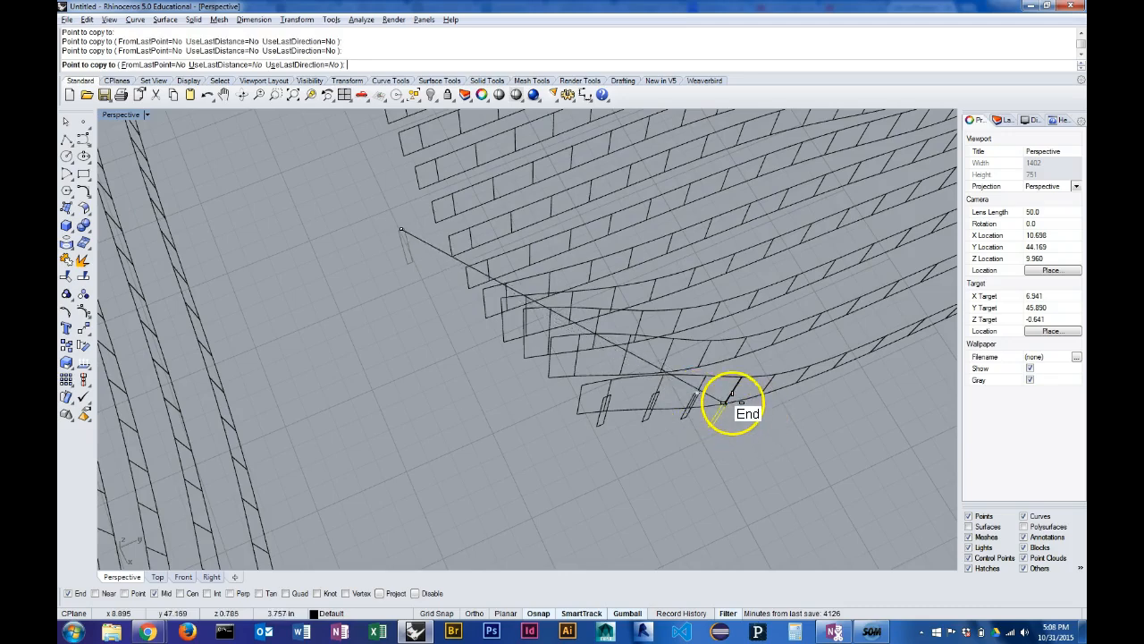
click(729, 396)
mouse_move(727, 396)
right_down()
mouse_move(775, 417)
mouse_move(761, 384)
mouse_move(774, 408)
mouse_move(735, 407)
right_up()
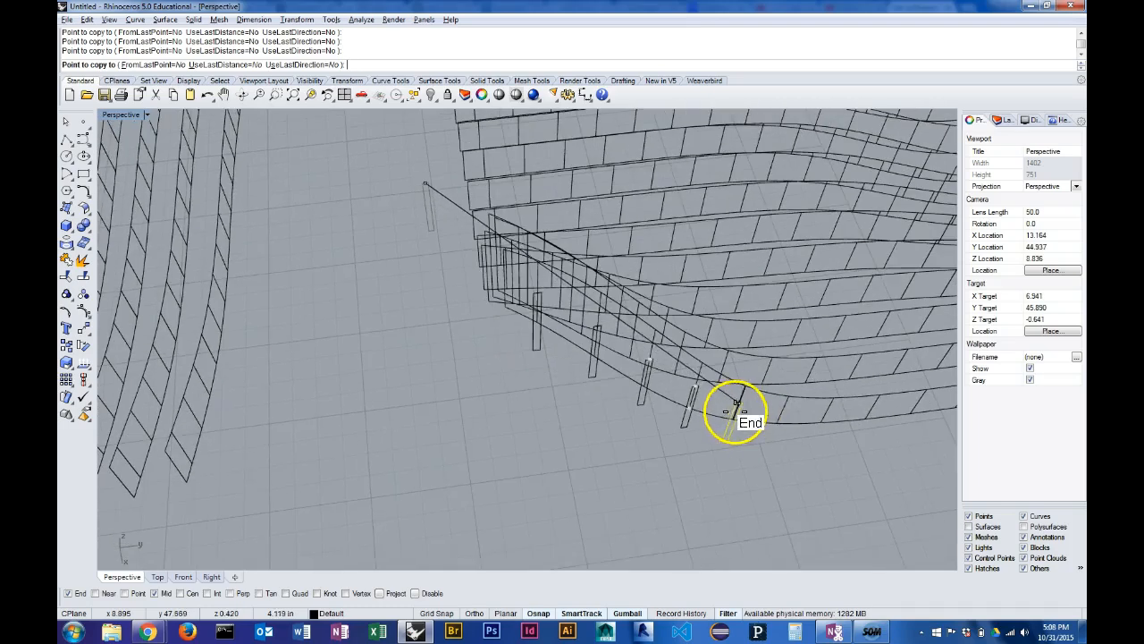
click(781, 416)
key(Return)
- Examine how the copied notch rectangles sit across the lower half of the second set's end rib
right_drag(831, 456, 661, 279)
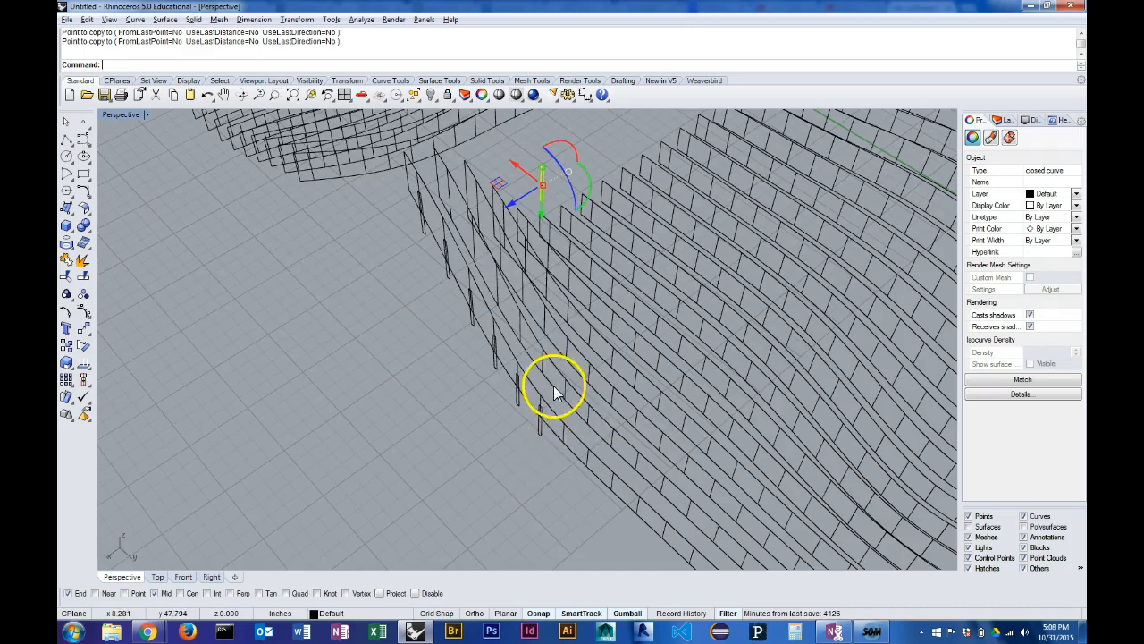
scroll(544, 428, up, 4)
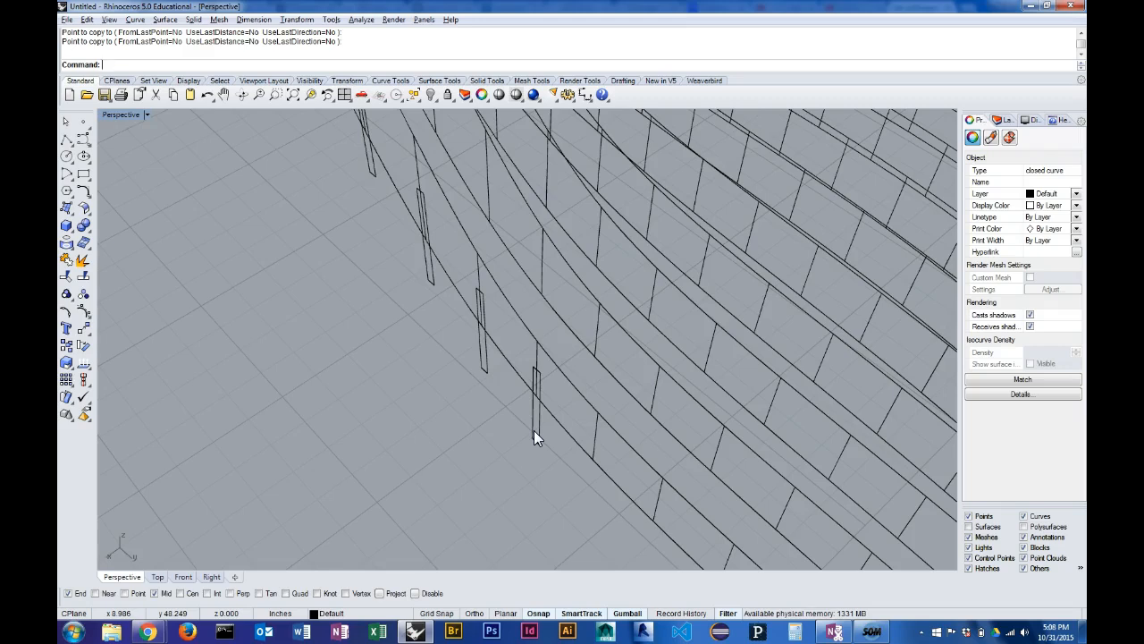
mouse_move(533, 436)
right_down()
mouse_move(618, 449)
mouse_move(543, 432)
right_up()
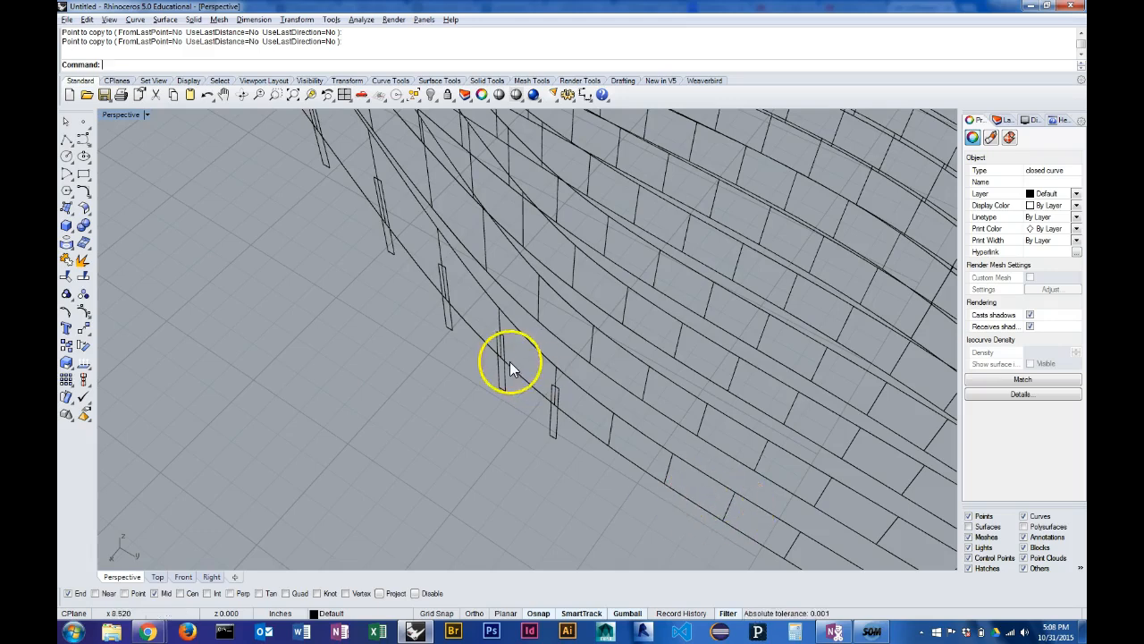
scroll(675, 466, down, 6)
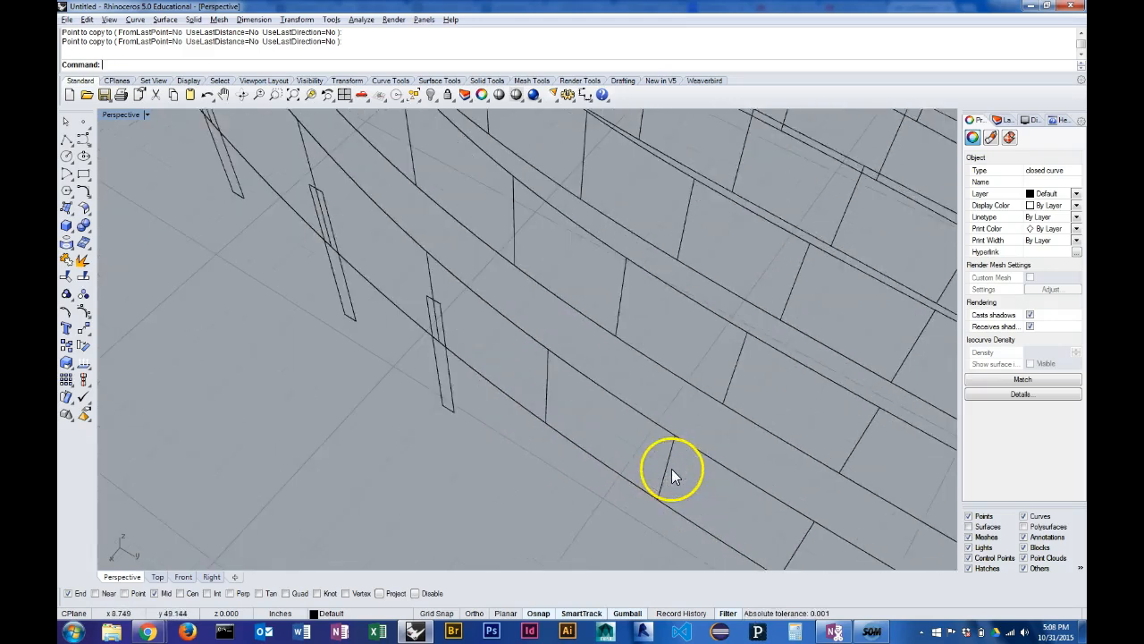
scroll(669, 470, up, 2)
shift+right_drag(649, 295, 589, 415)
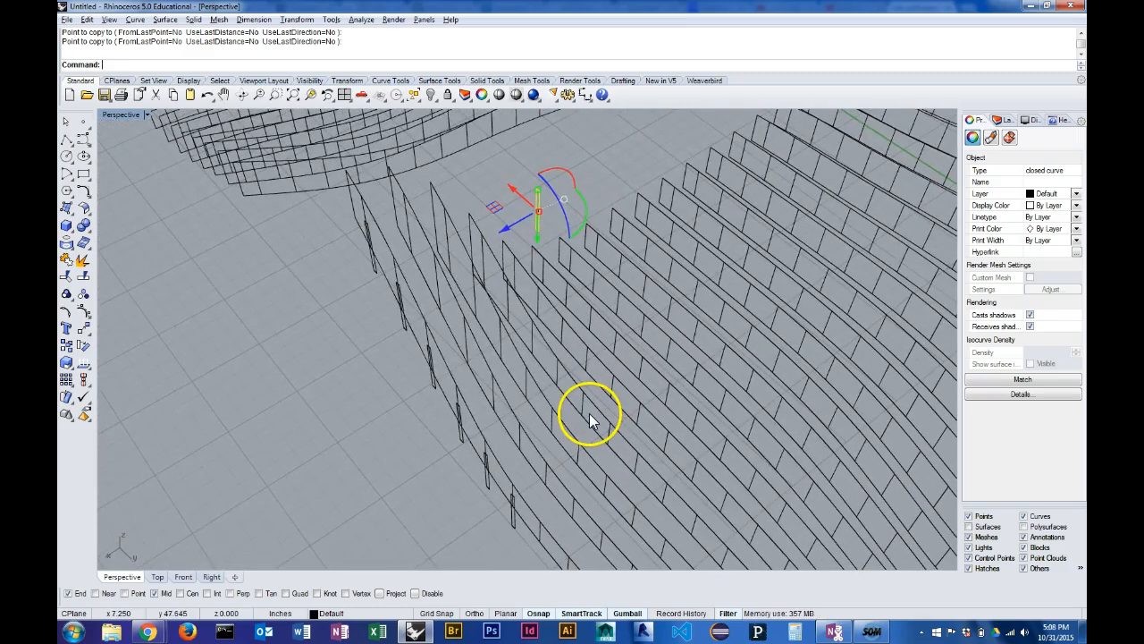